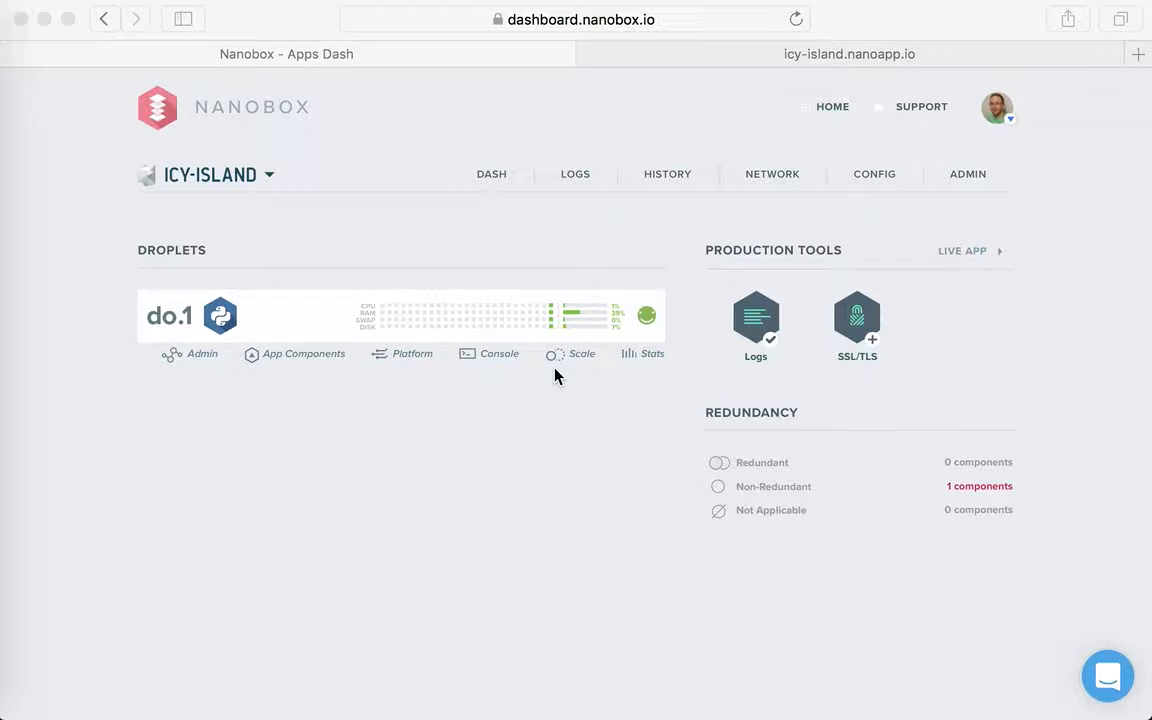
- Try to move web.main to a horizontal cluster of three instances with 1 GB RAM, 1 CPU core and 30 GB disk each
{"action": "left_click", "coordinate": [527, 444]}
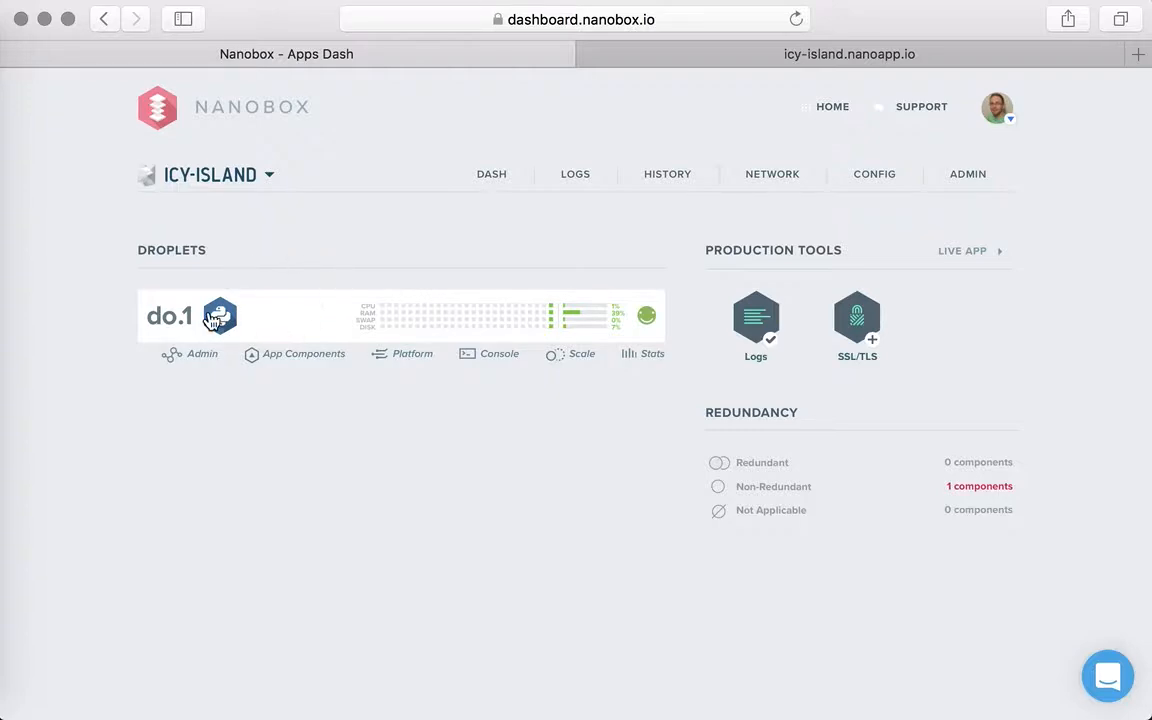
{"action": "left_click", "coordinate": [316, 358]}
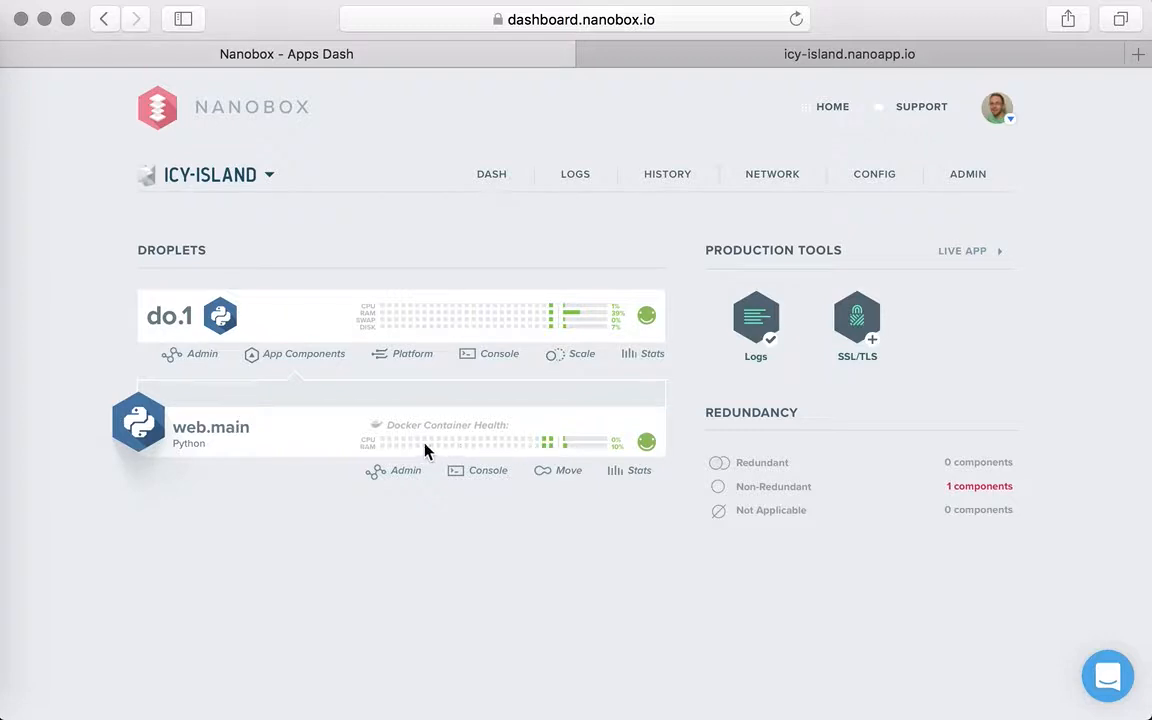
{"action": "left_click", "coordinate": [568, 481]}
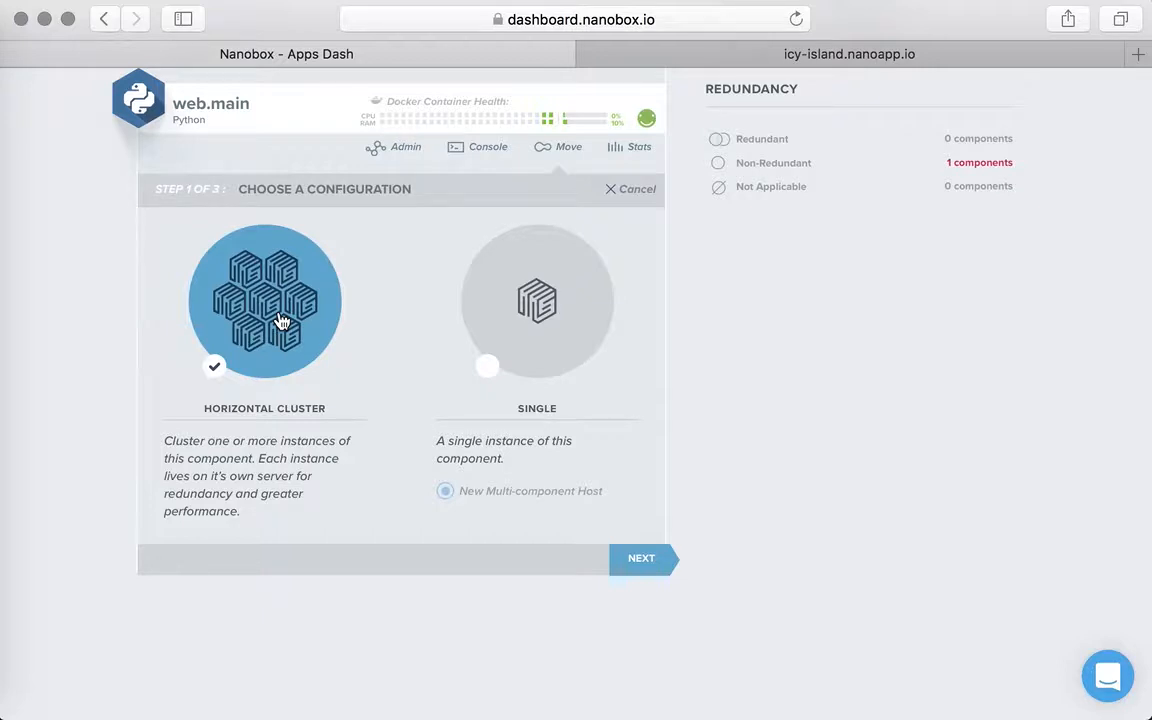
{"action": "left_click", "coordinate": [641, 568]}
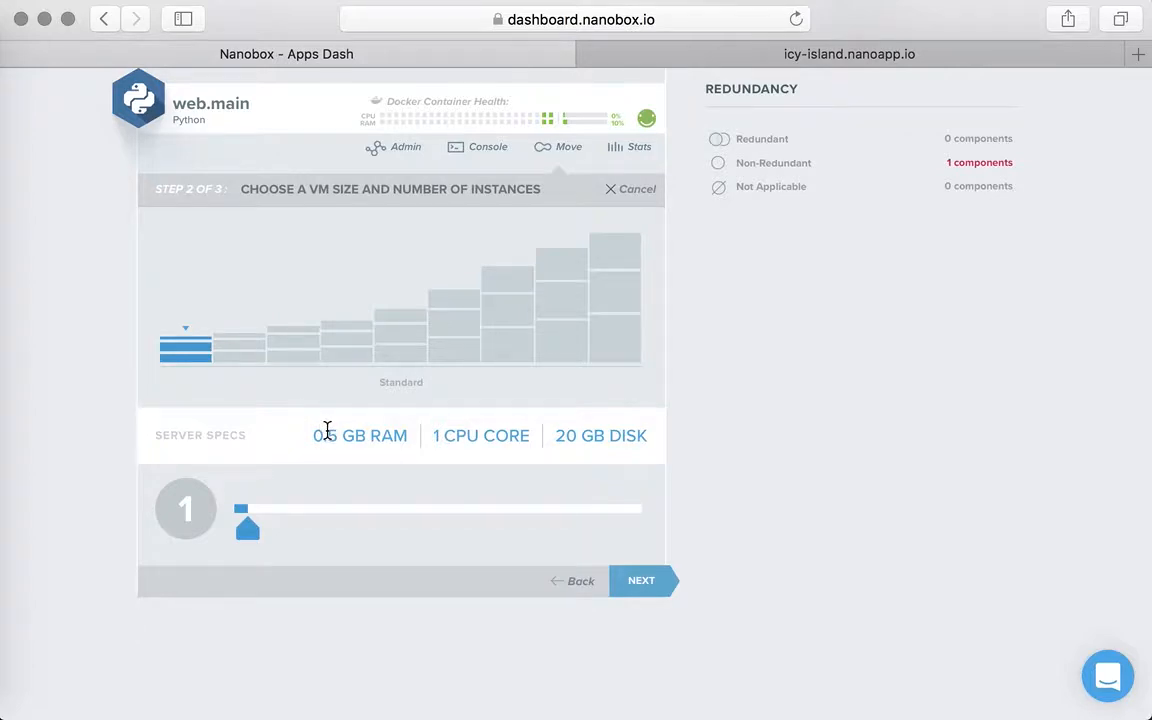
{"action": "left_click", "coordinate": [237, 351]}
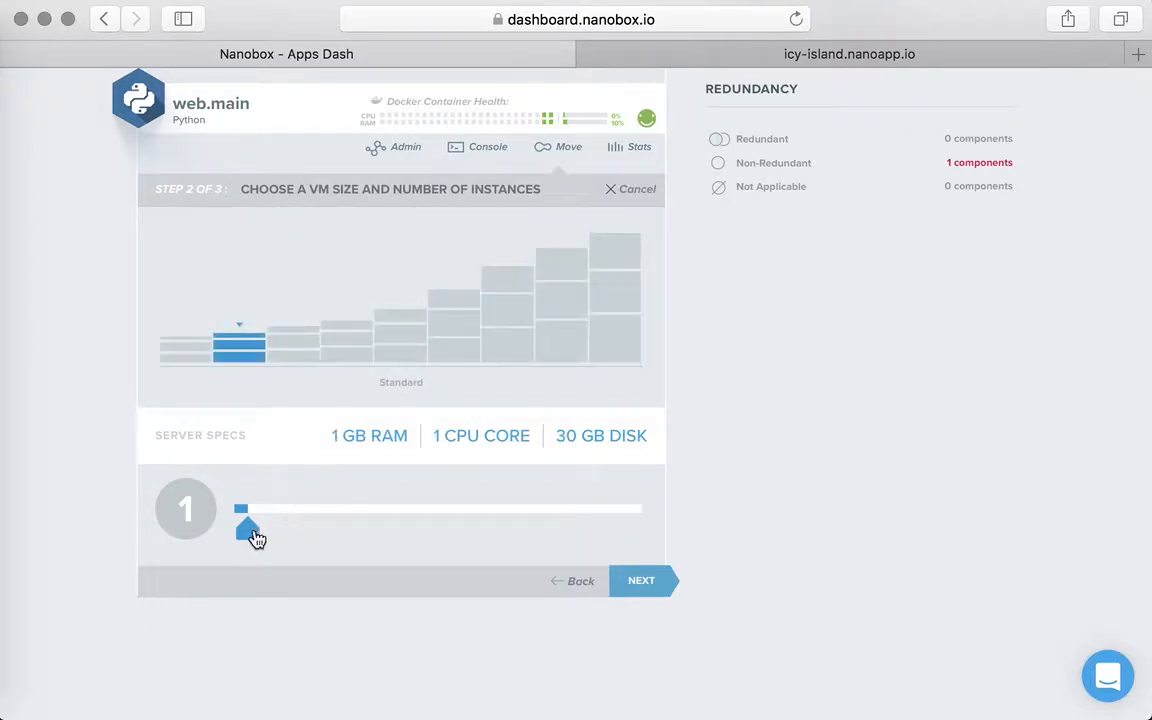
{"action": "left_click_drag", "start_coordinate": [256, 538], "coordinate": [284, 536]}
{"action": "left_click", "coordinate": [660, 584]}
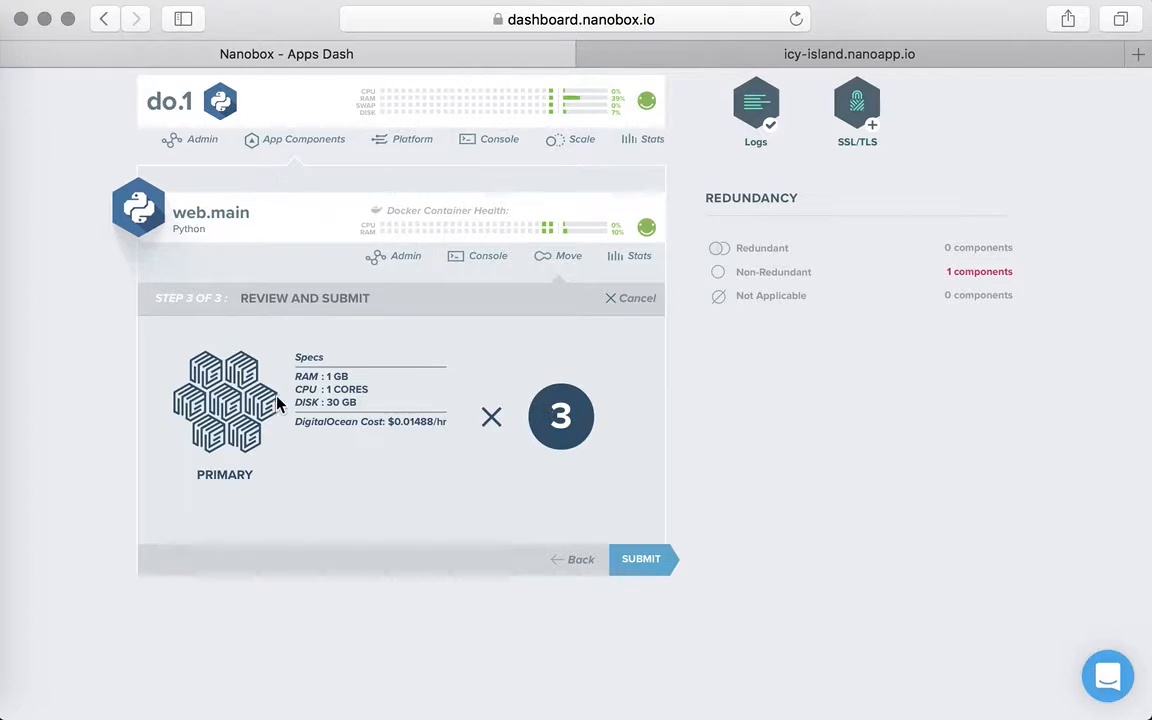
{"action": "left_click", "coordinate": [659, 575]}
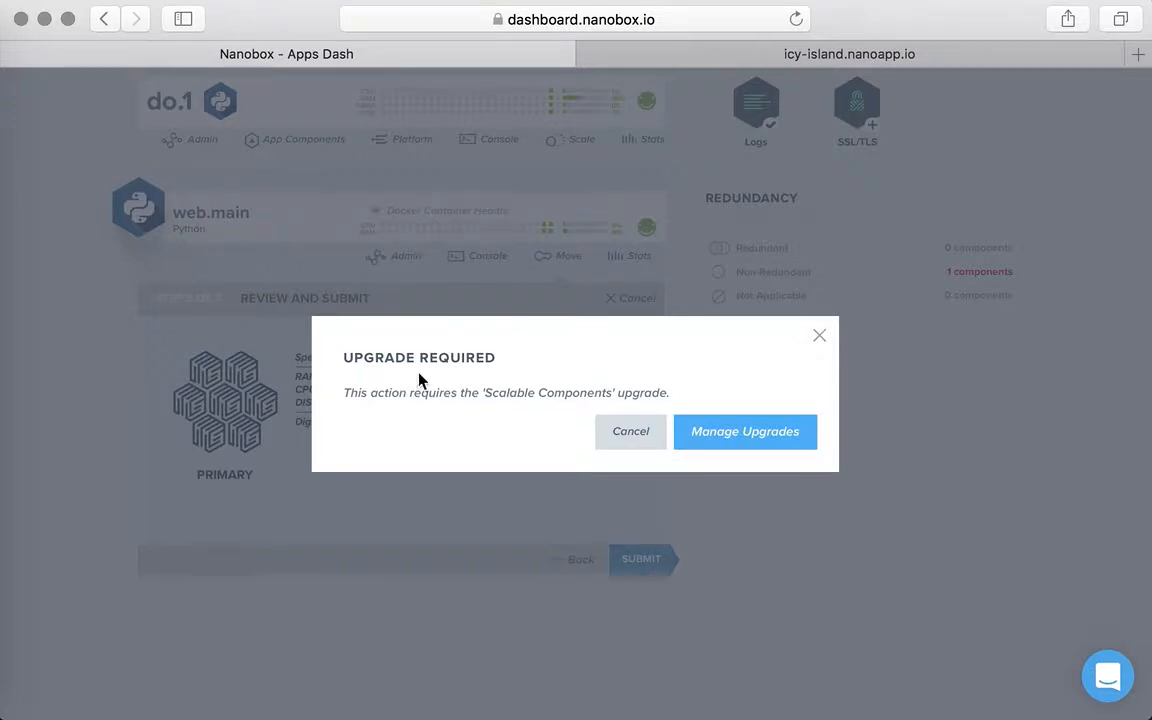
- Activate the Scalable Components upgrade for the icy-island app
{"action": "left_click", "coordinate": [759, 441]}
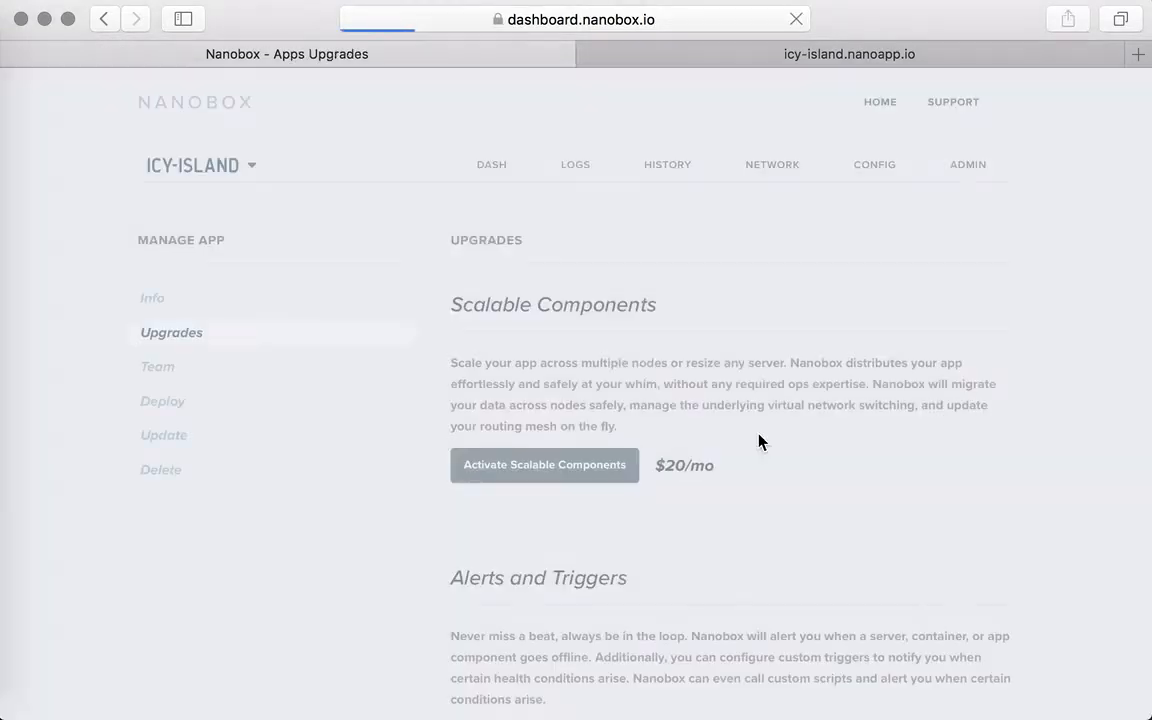
{"action": "left_click", "coordinate": [541, 486]}
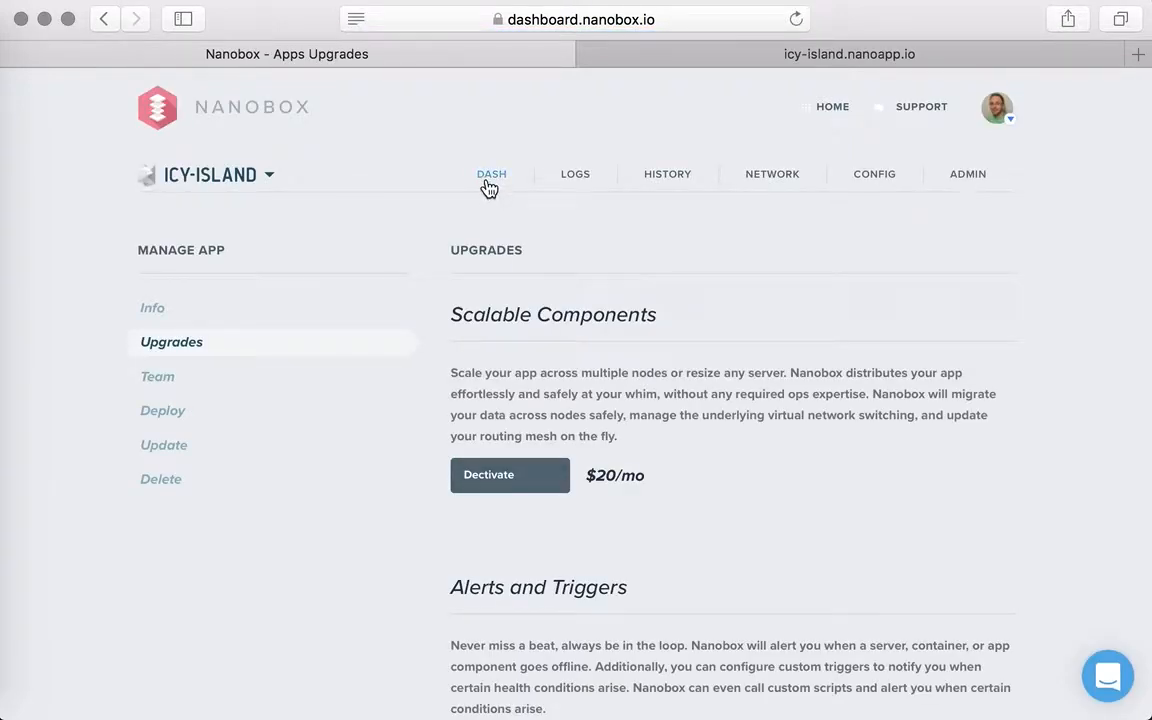
- Start moving do.1's web.main component and choose the horizontal cluster configuration
{"action": "left_click", "coordinate": [489, 180]}
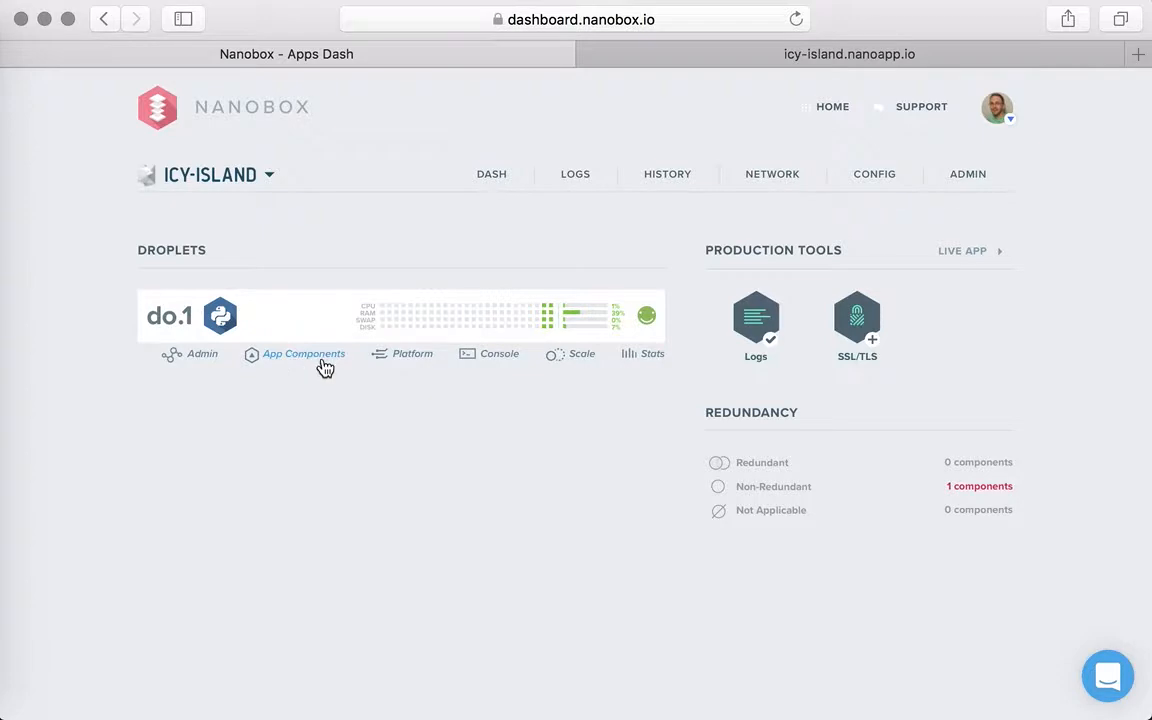
{"action": "left_click", "coordinate": [325, 366]}
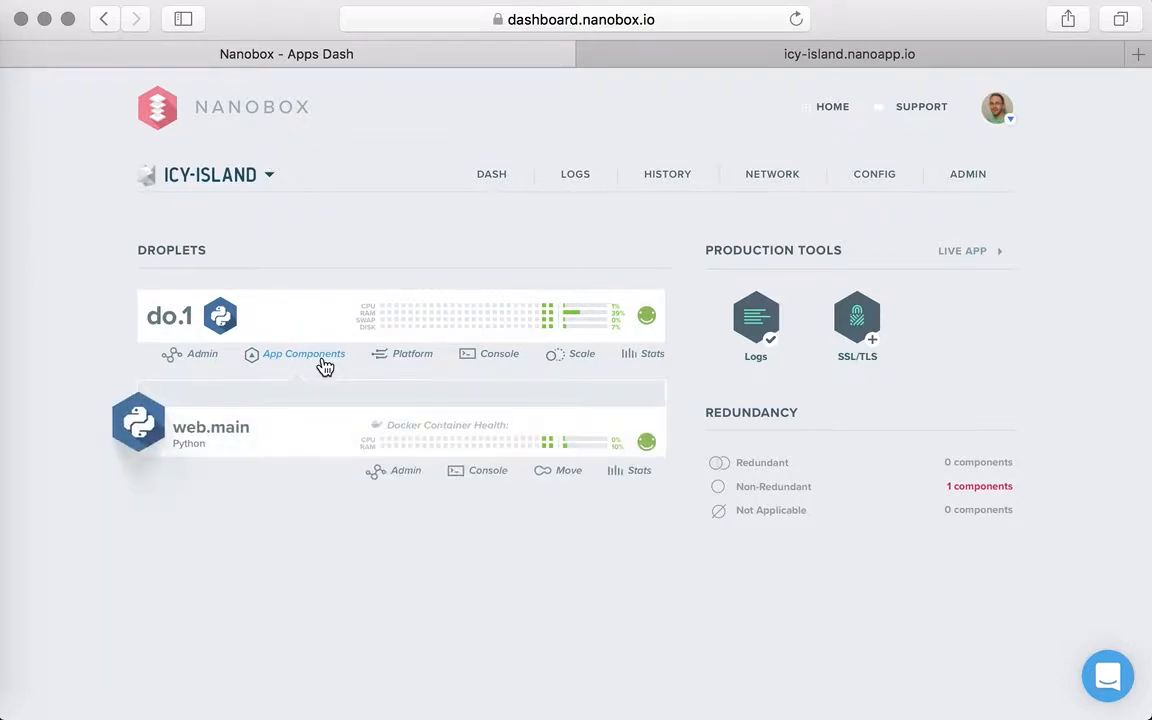
{"action": "left_click", "coordinate": [568, 471]}
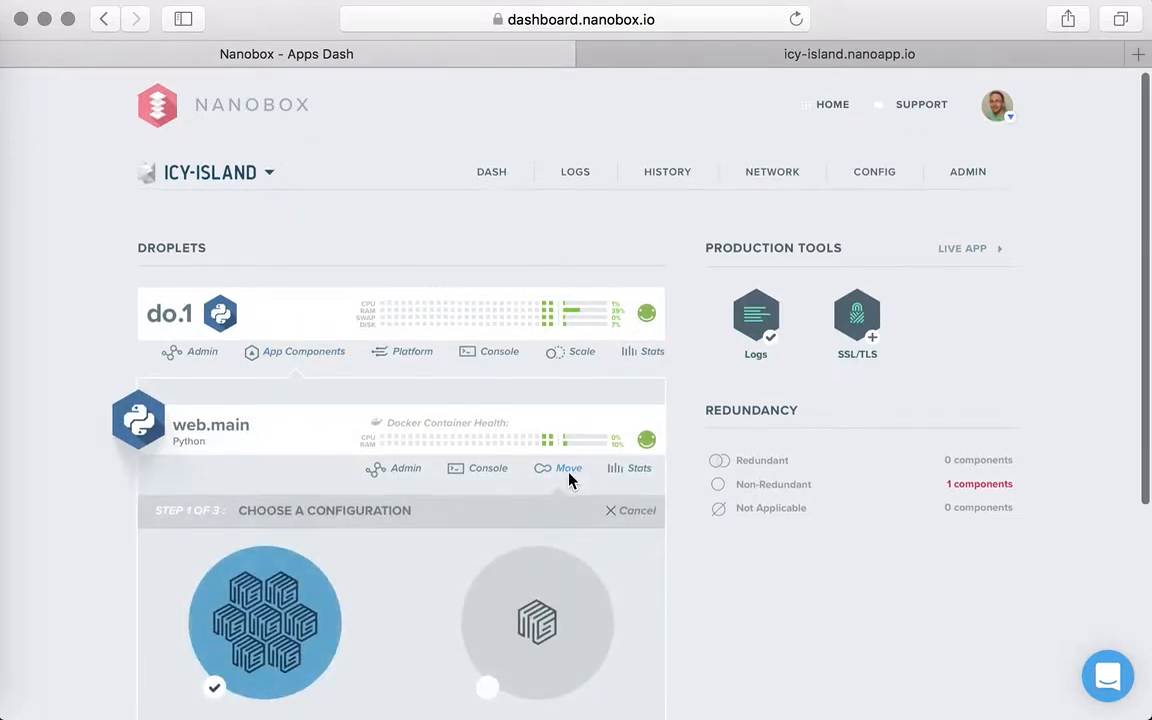
{"action": "scroll", "coordinate": [571, 478], "scroll_direction": "down", "scroll_amount": 5}
{"action": "left_click", "coordinate": [641, 560]}
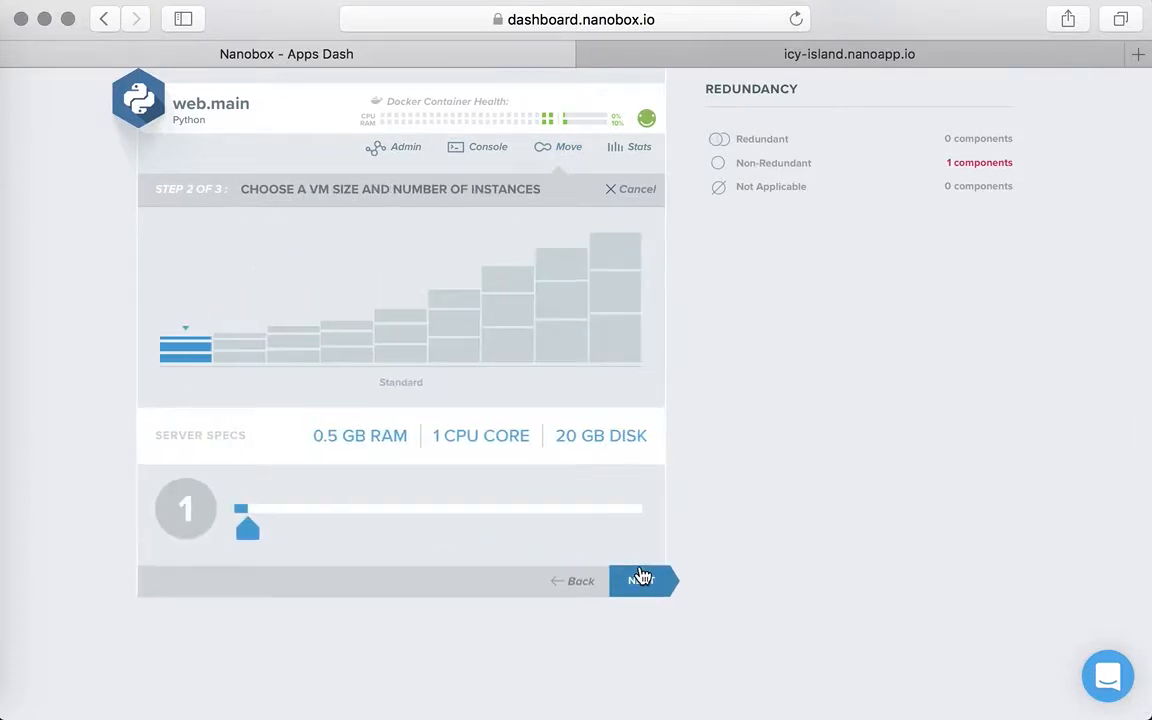
- Set the cluster to three instances with 1 GB RAM, 1 CPU core and 30 GB disk, and submit the move
{"action": "left_click", "coordinate": [235, 355]}
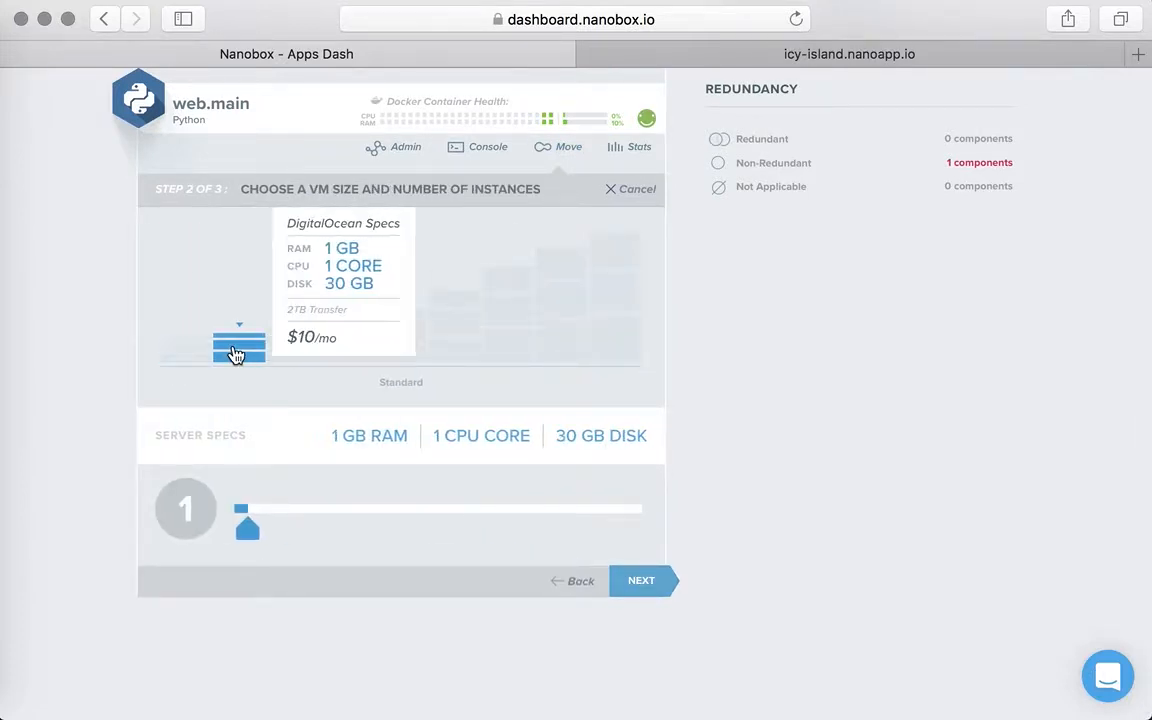
{"action": "left_click_drag", "start_coordinate": [249, 537], "coordinate": [279, 533]}
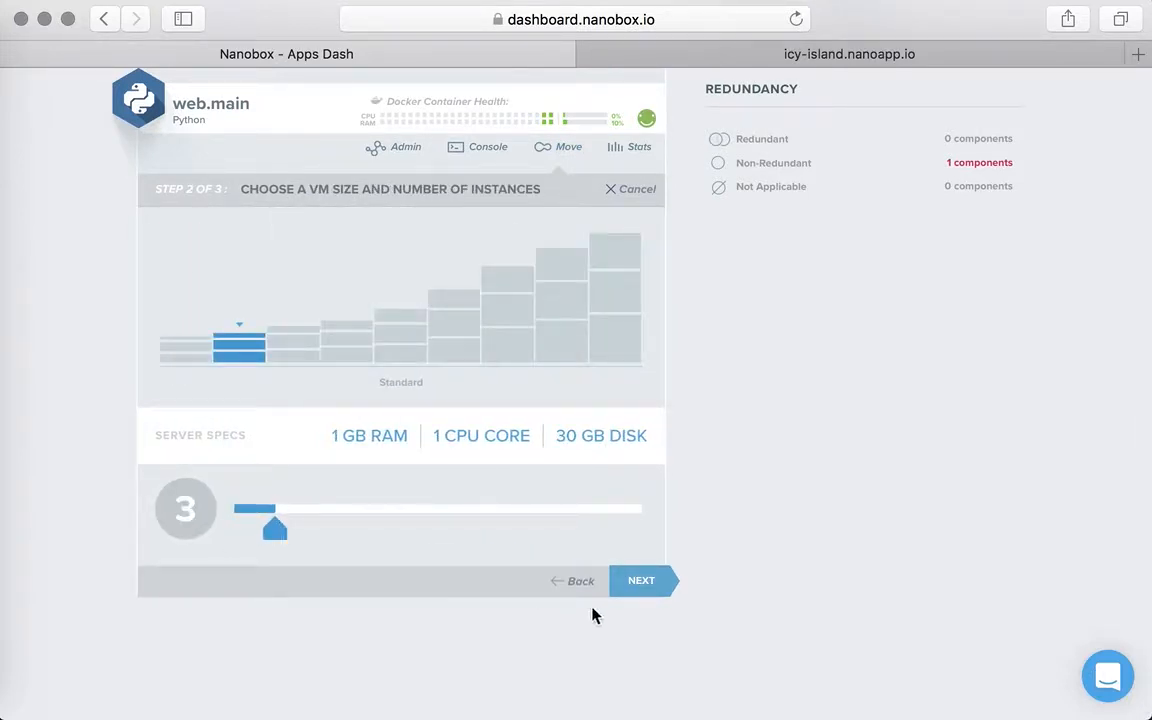
{"action": "left_click", "coordinate": [650, 581]}
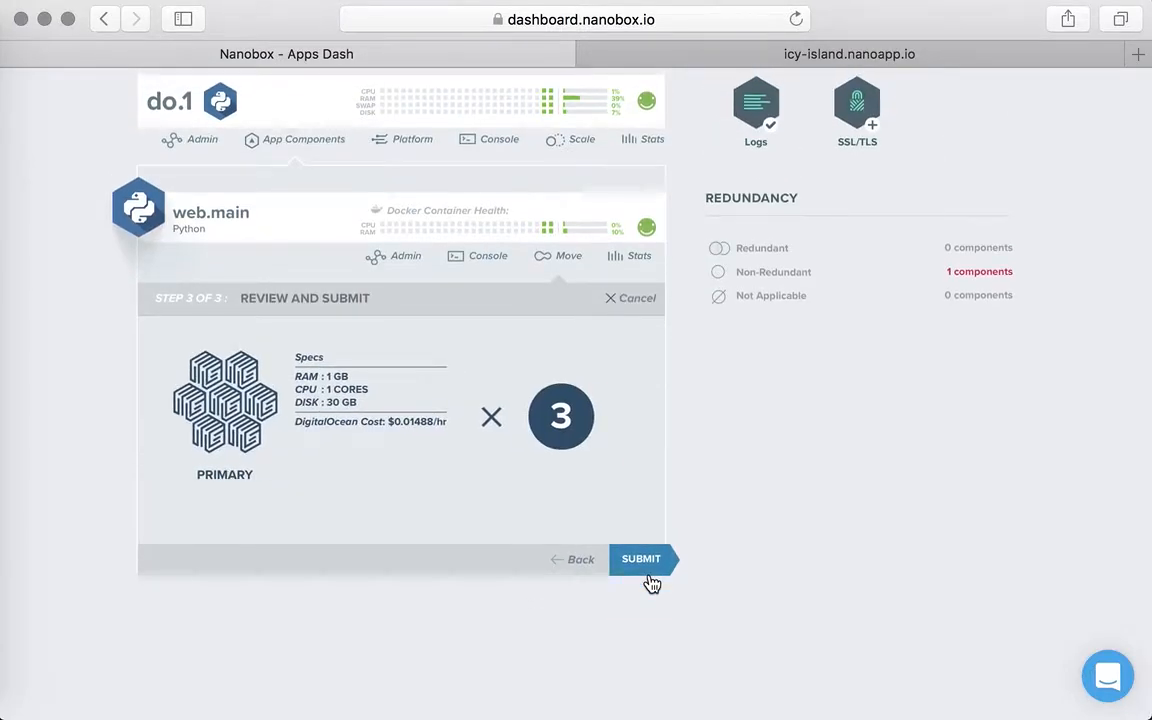
{"action": "left_click", "coordinate": [641, 560]}
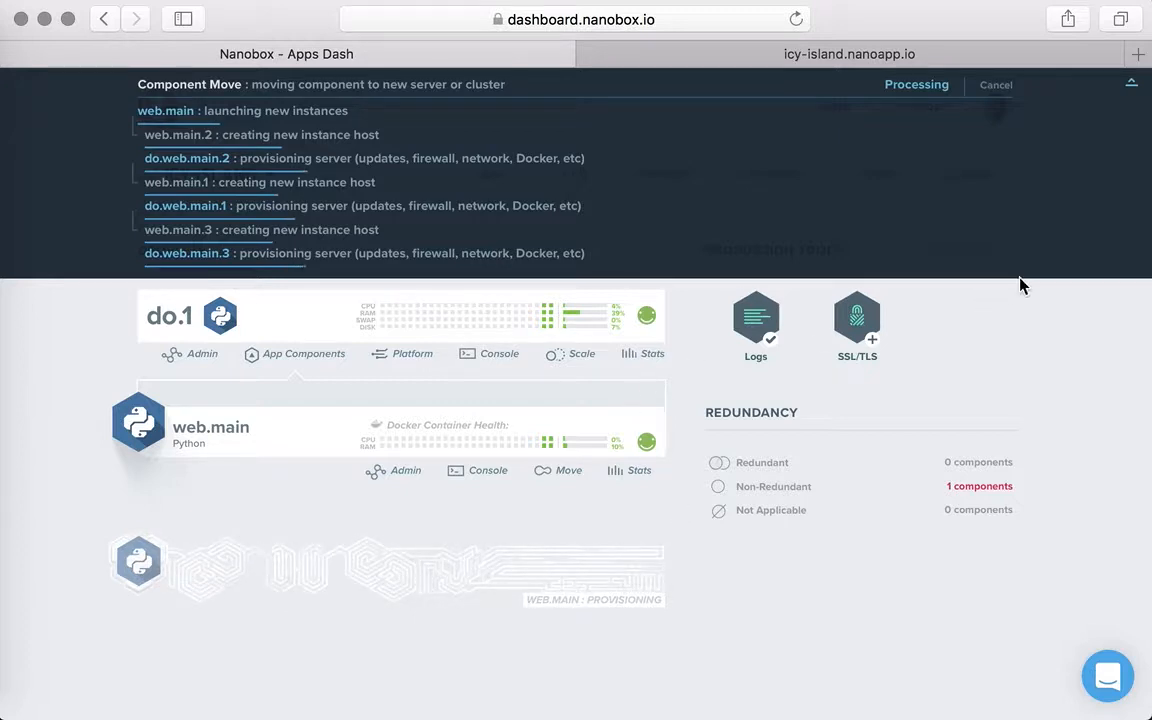
- Collapse the progress details and open the Logger among do.1's platform components
{"action": "left_click", "coordinate": [1132, 88]}
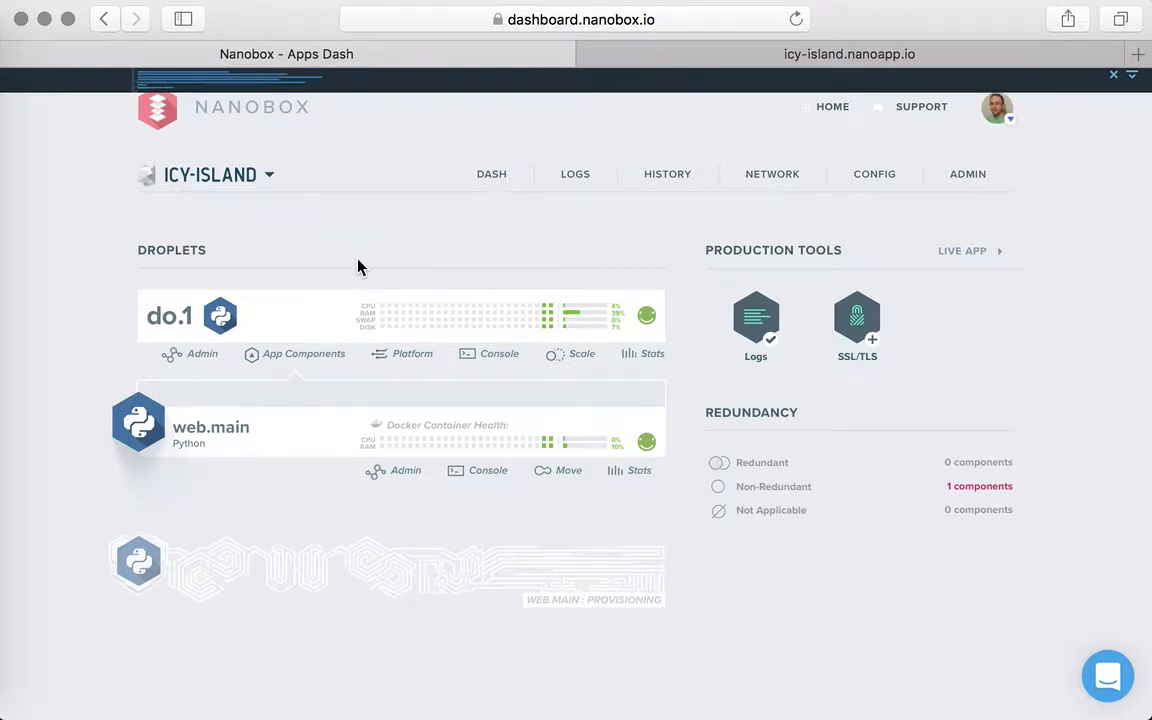
{"action": "left_click", "coordinate": [291, 356]}
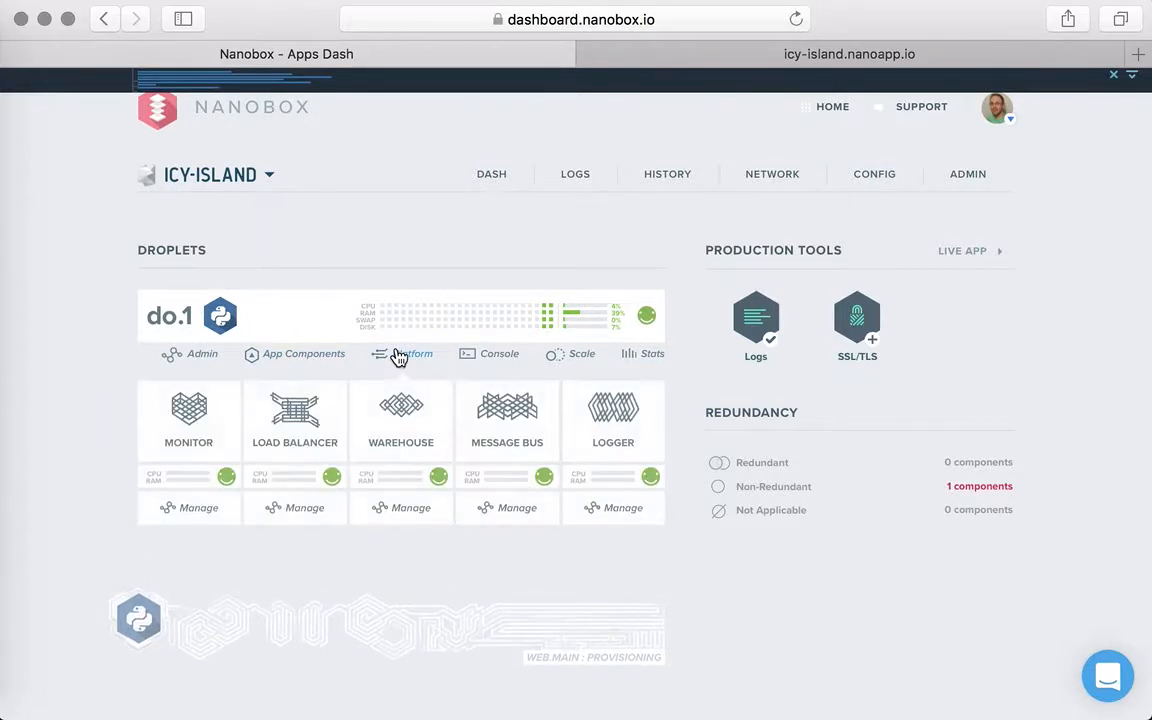
{"action": "scroll", "coordinate": [398, 357], "scroll_direction": "down", "scroll_amount": 1}
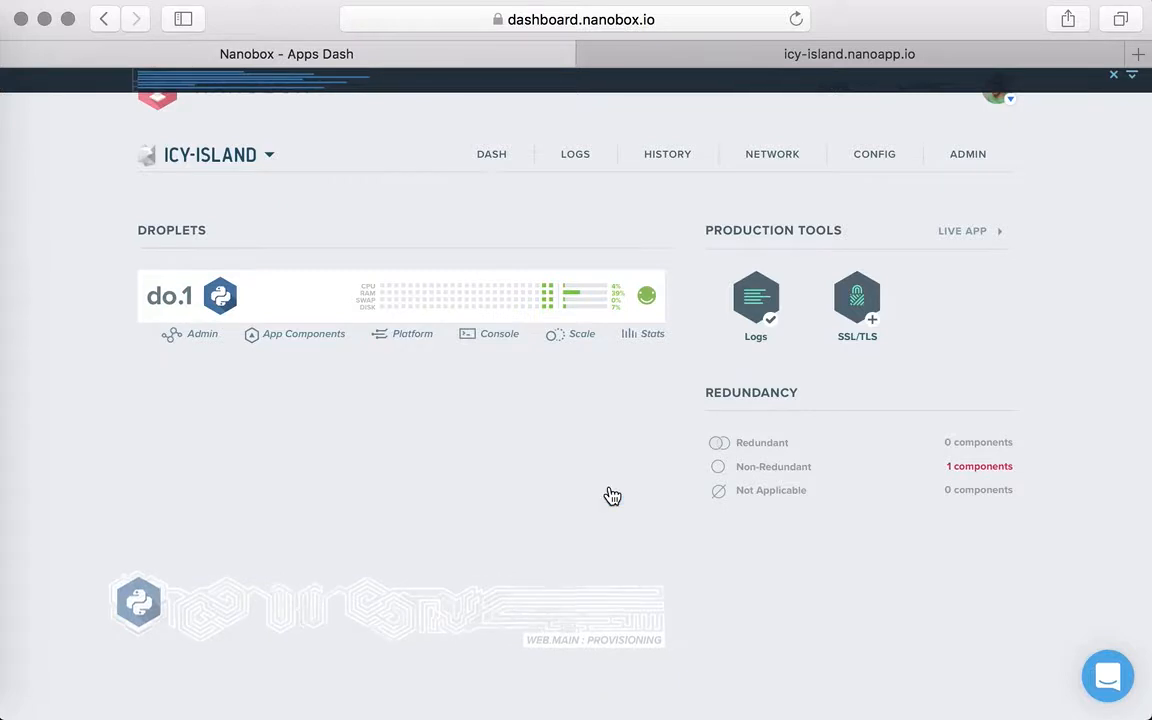
{"action": "scroll", "coordinate": [612, 496], "scroll_direction": "down", "scroll_amount": 2}
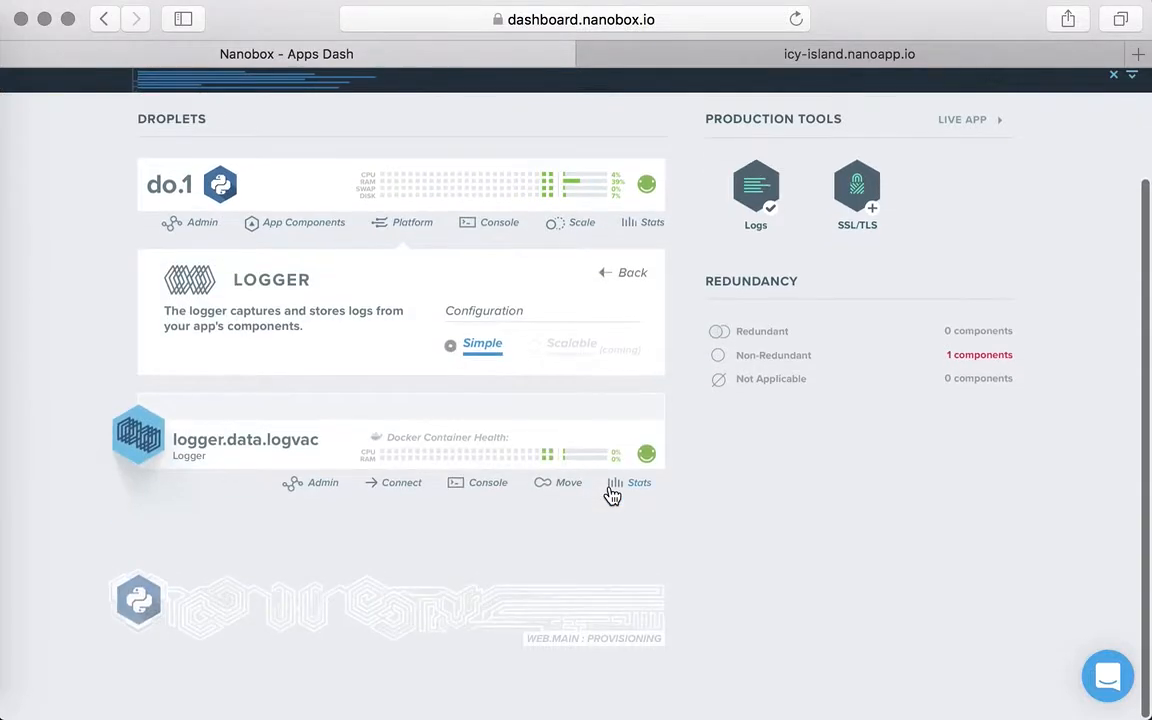
- Move logger.data.logvac to a new multi-component host with 0.5 GB RAM, 1 CPU core and 20 GB disk, and confirm the move
{"action": "left_click", "coordinate": [556, 487]}
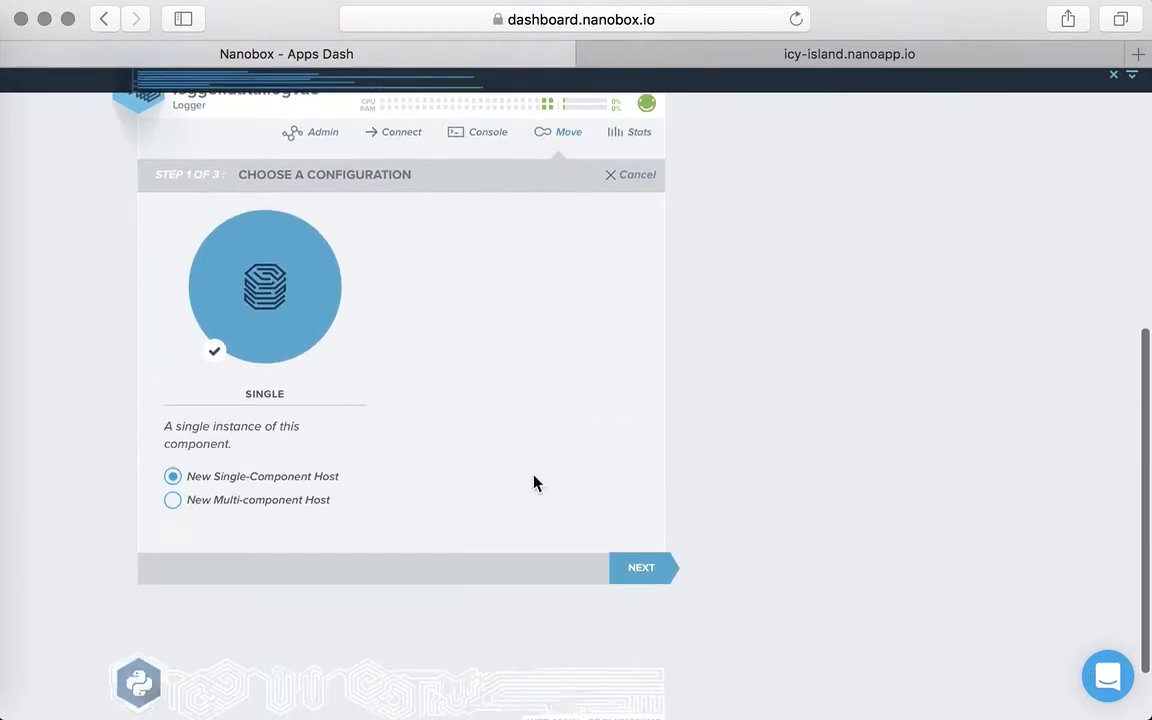
{"action": "left_click", "coordinate": [232, 500]}
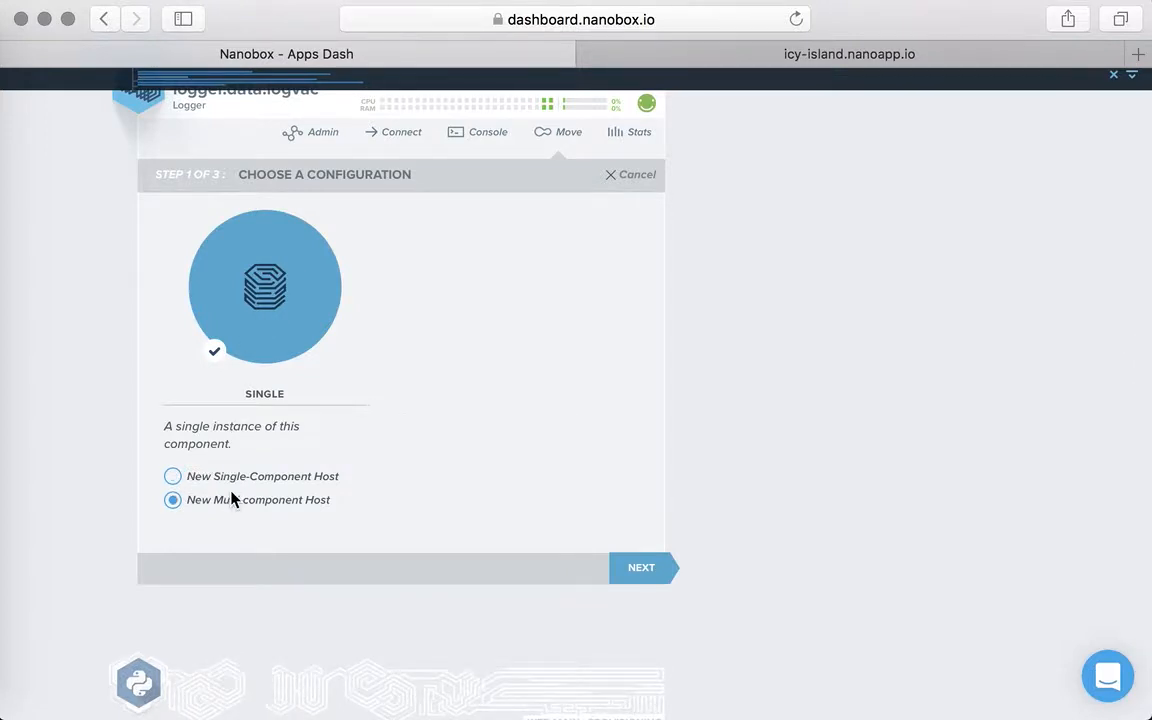
{"action": "left_click", "coordinate": [650, 578]}
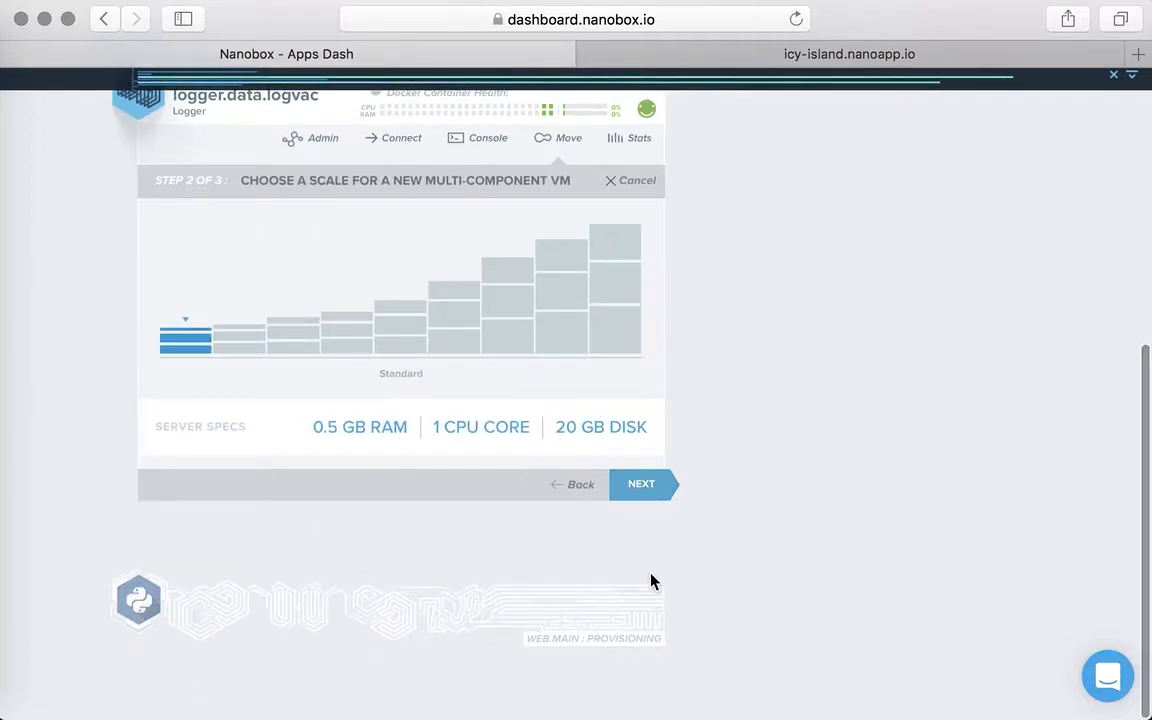
{"action": "mouse_move", "coordinate": [231, 330]}
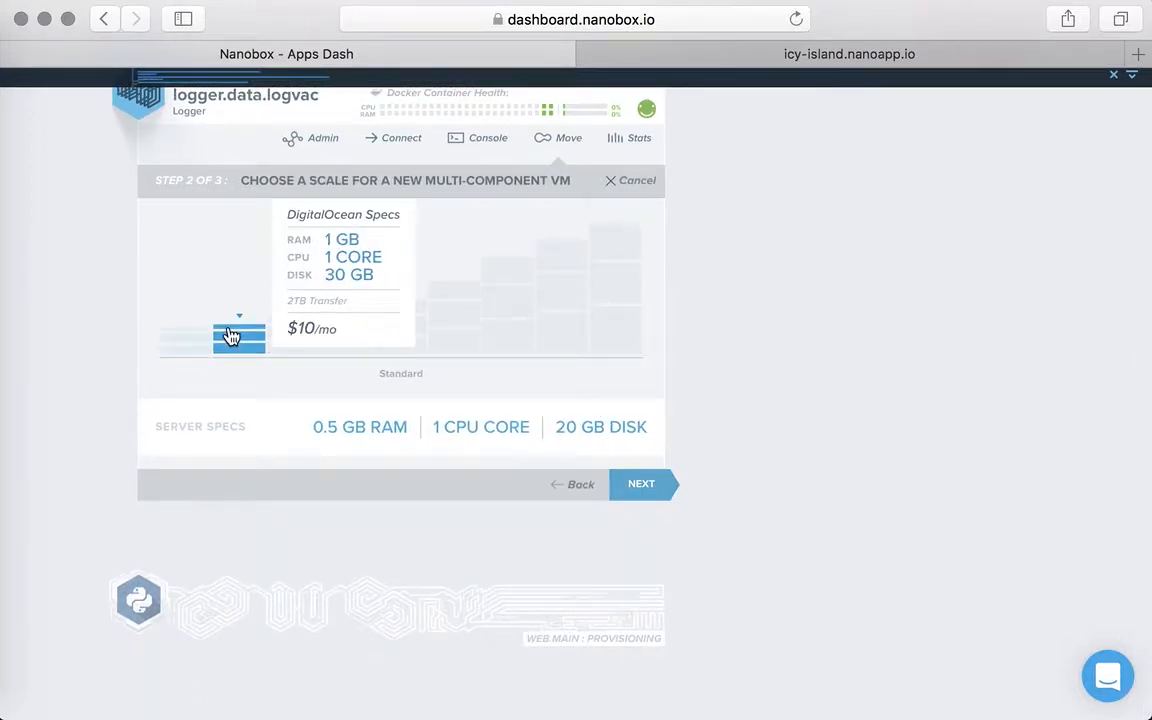
{"action": "left_click", "coordinate": [652, 489]}
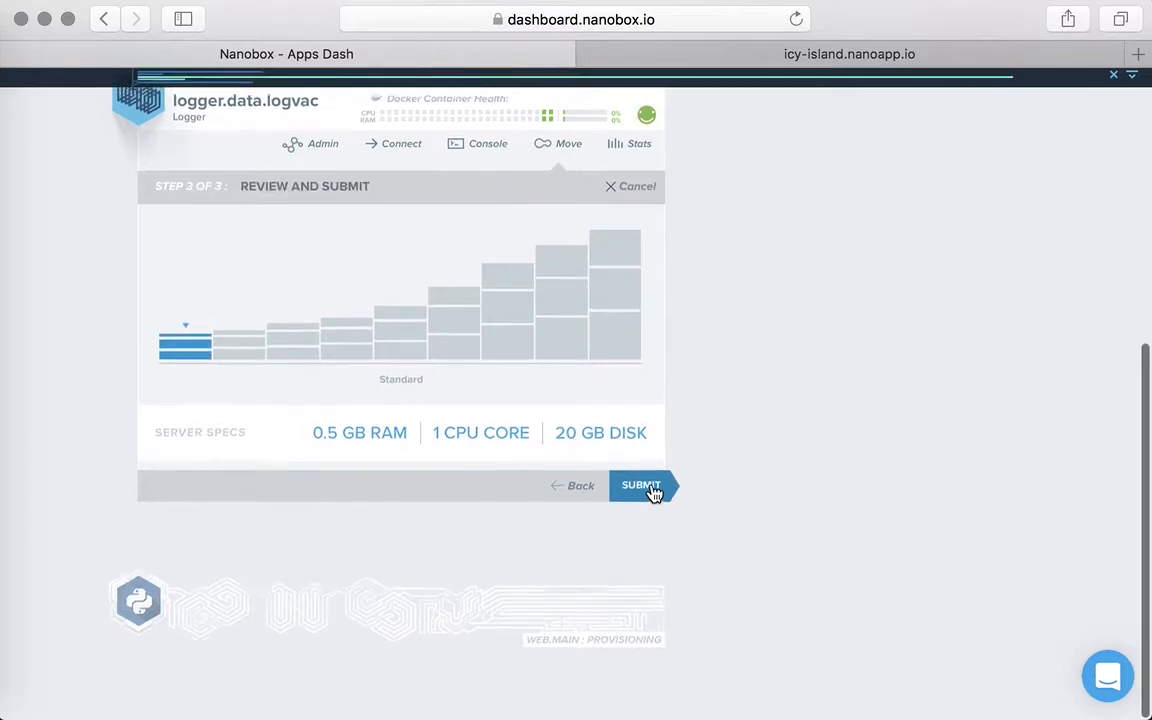
{"action": "left_click", "coordinate": [643, 486]}
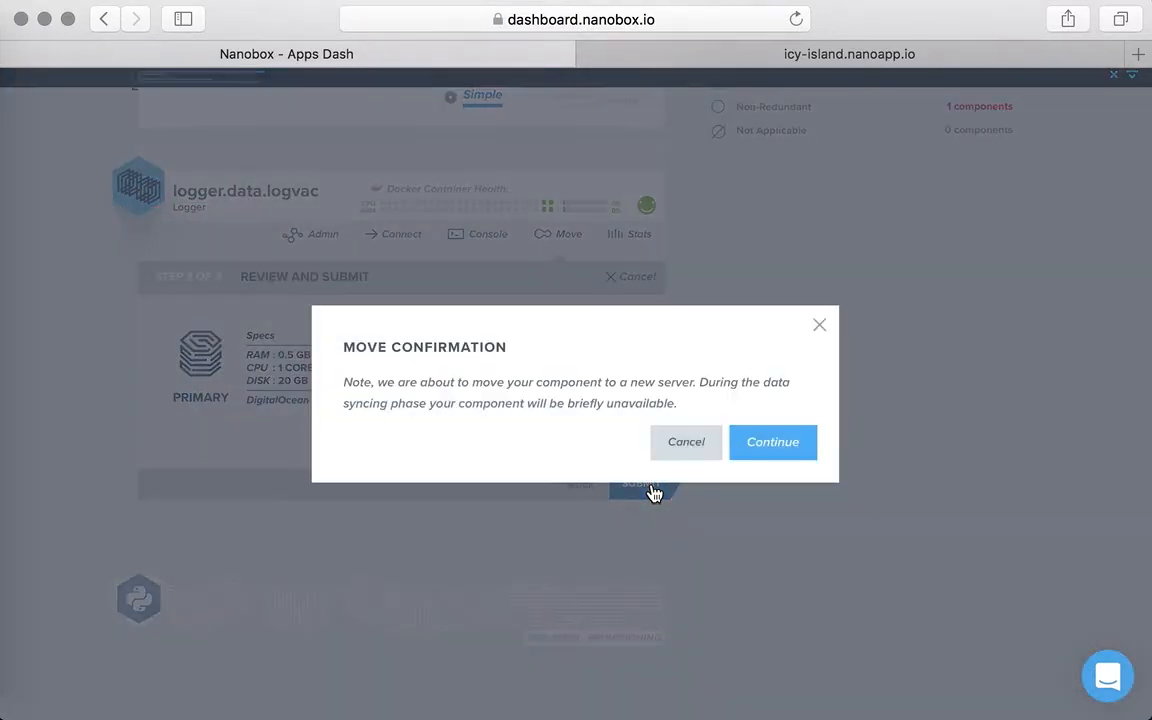
{"action": "left_click", "coordinate": [771, 452]}
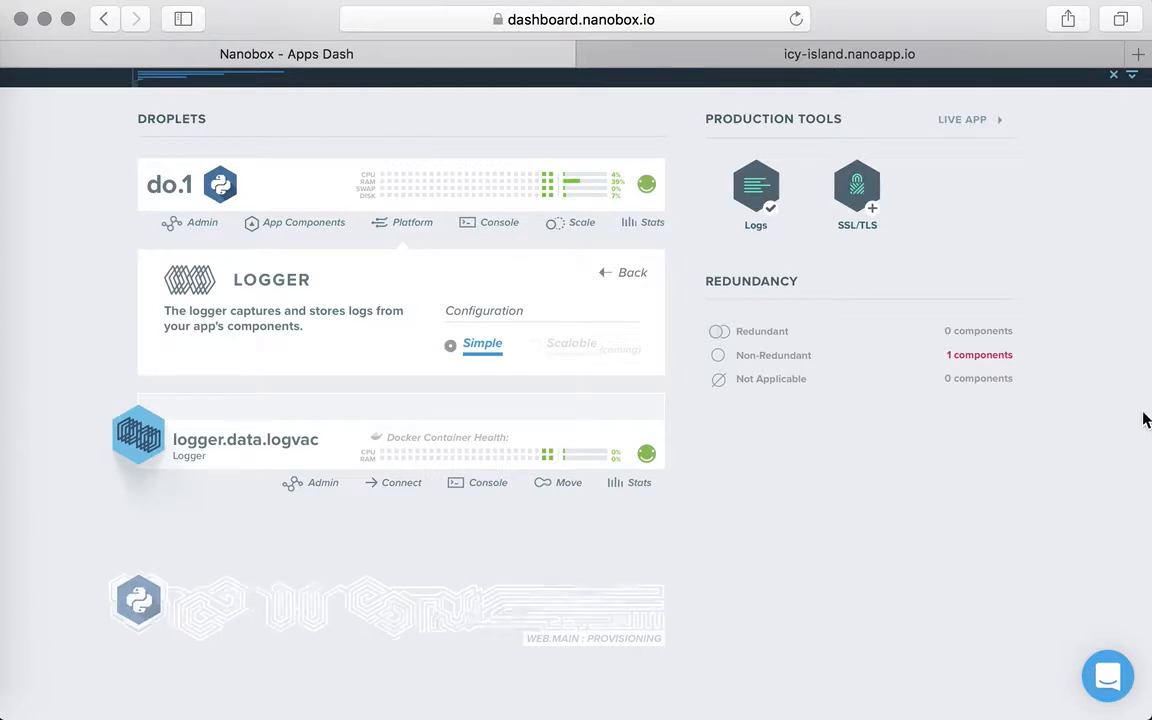
- Show the progress details of the component moves and collapse do.1's platform components
{"action": "left_click", "coordinate": [1133, 78]}
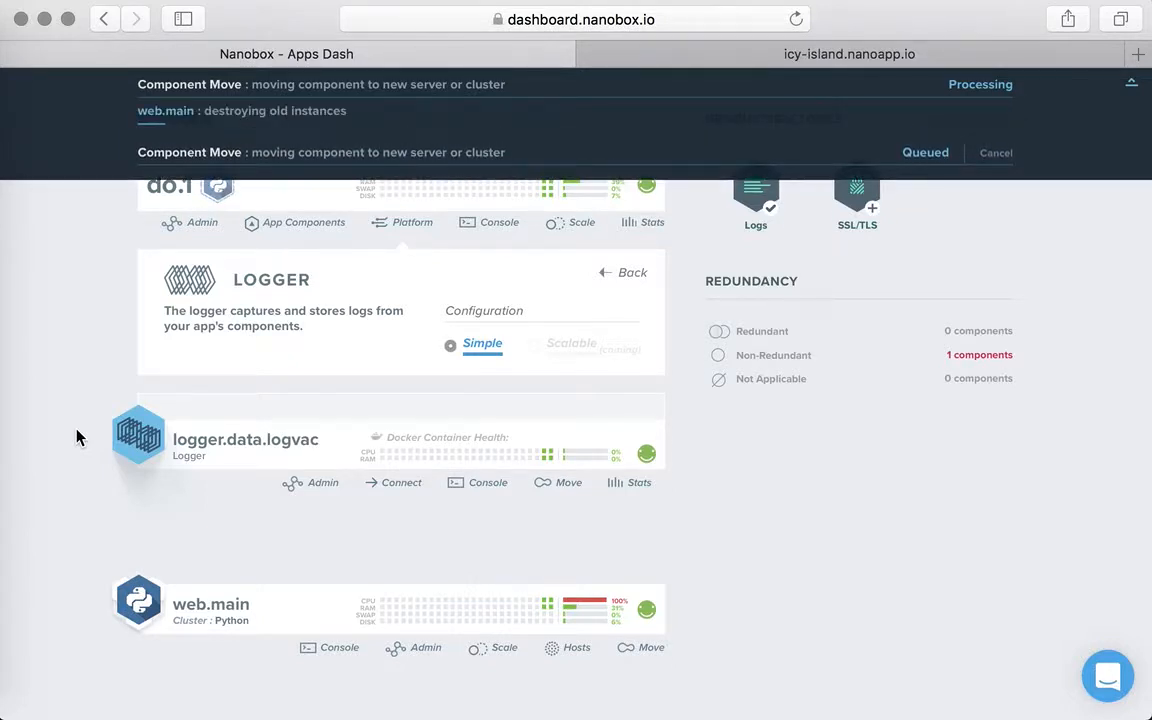
{"action": "scroll", "coordinate": [80, 391], "scroll_direction": "up", "scroll_amount": 3}
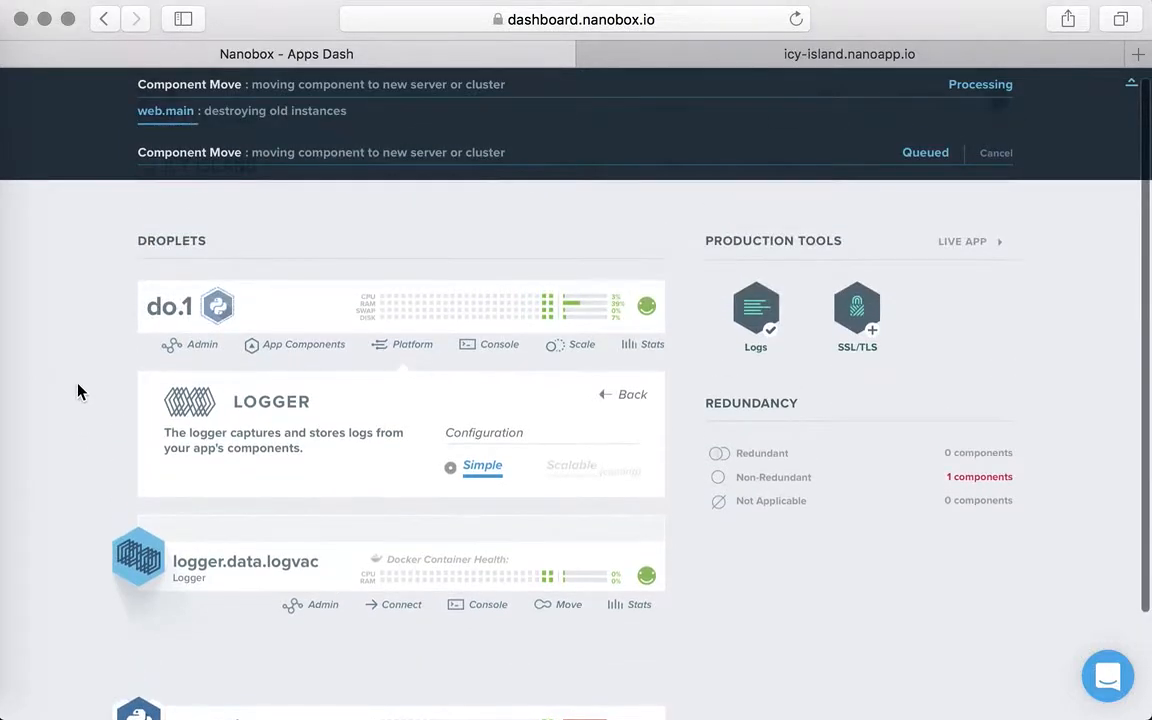
{"action": "left_click", "coordinate": [406, 344]}
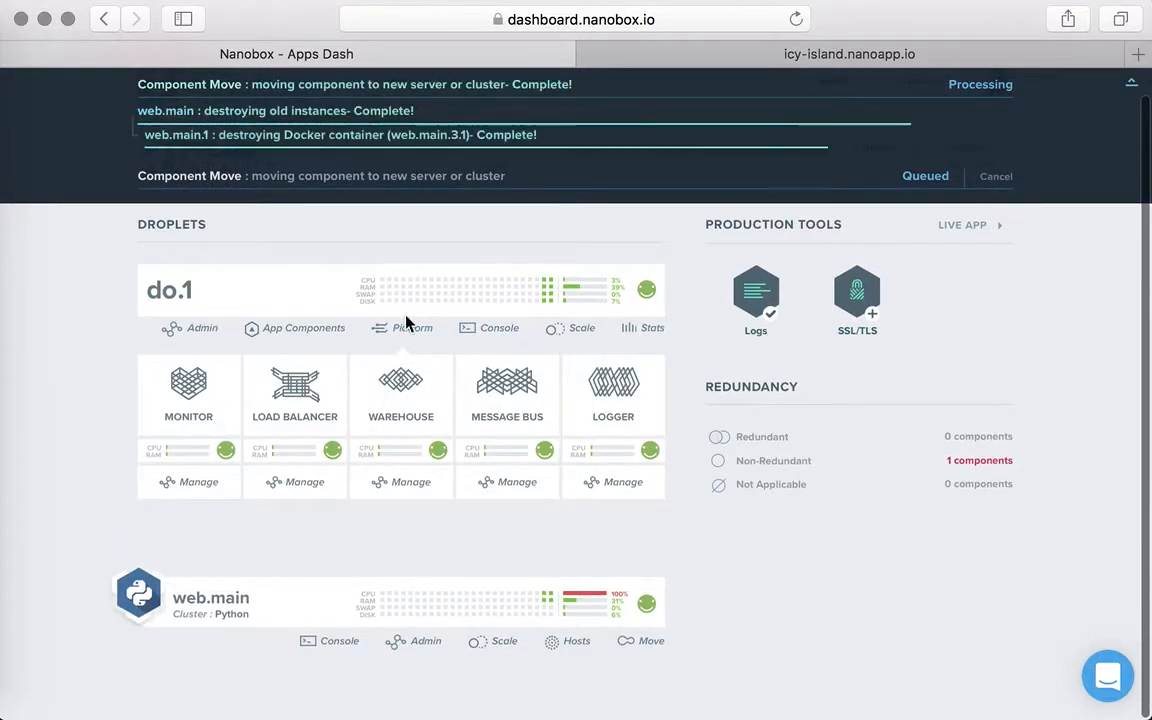
{"action": "left_click", "coordinate": [421, 334]}
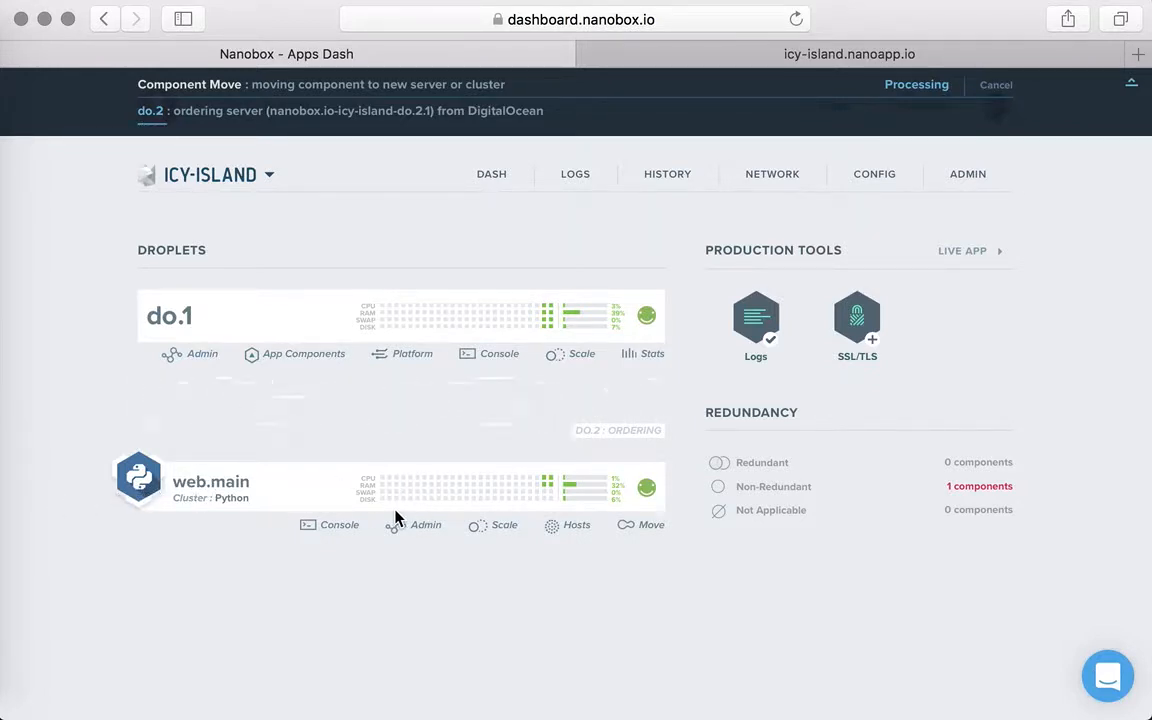
- Reload the live app page at icy-island.nanoapp.io to check that it responds, and return to the dashboard
{"action": "left_click", "coordinate": [915, 60]}
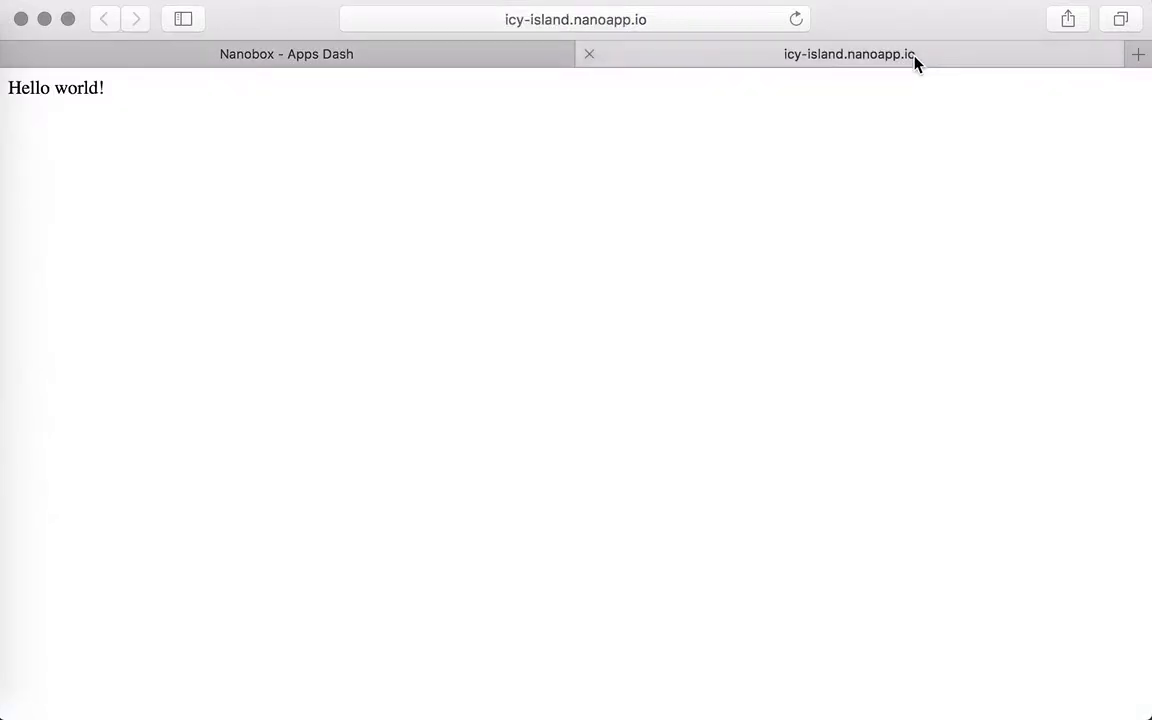
{"action": "key", "text": "super+r"}
{"action": "left_click", "coordinate": [316, 60]}
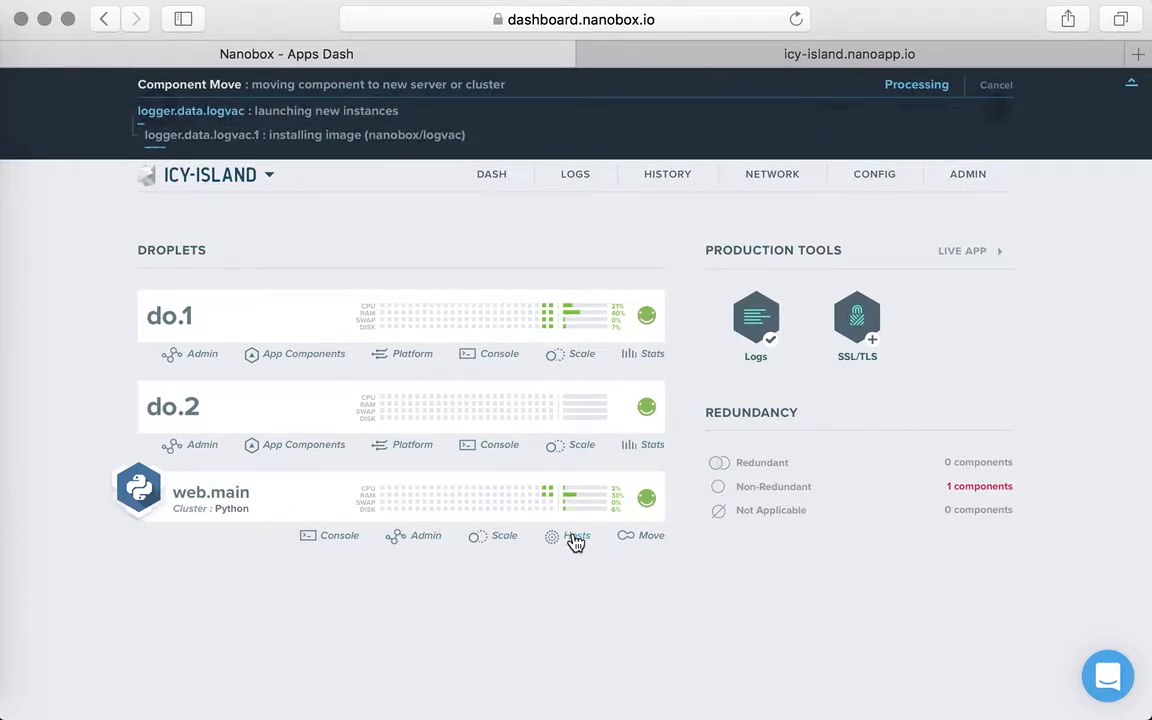
- Review the web.main cluster's scale options, hosts and move configurations, and cancel the move
{"action": "left_click", "coordinate": [492, 538]}
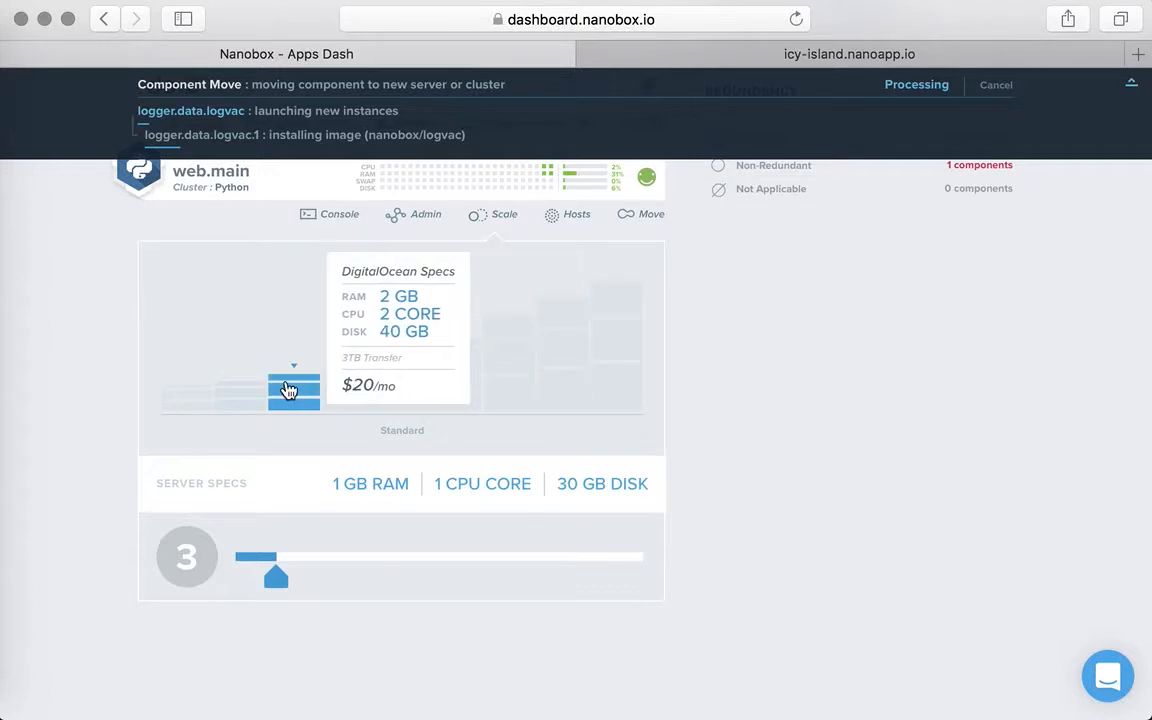
{"action": "mouse_move", "coordinate": [280, 580]}
{"action": "left_mouse_down"}
{"action": "mouse_move", "coordinate": [357, 578]}
{"action": "mouse_move", "coordinate": [247, 576]}
{"action": "mouse_move", "coordinate": [282, 573]}
{"action": "left_mouse_up"}
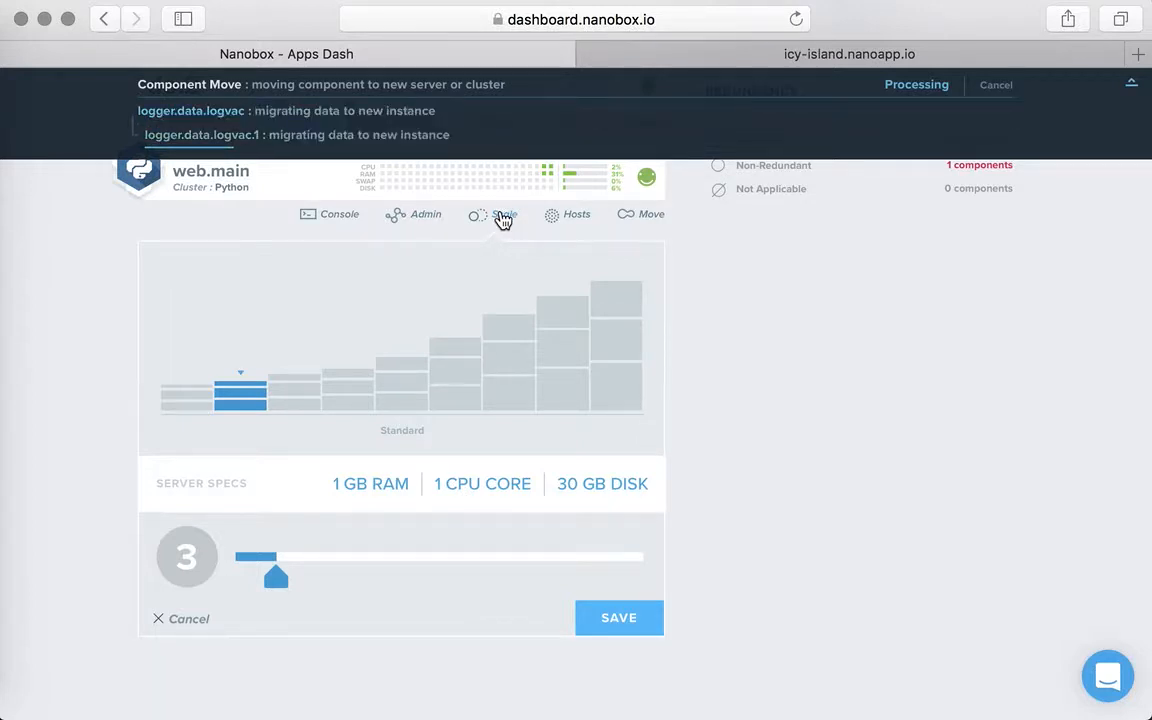
{"action": "left_click", "coordinate": [570, 220]}
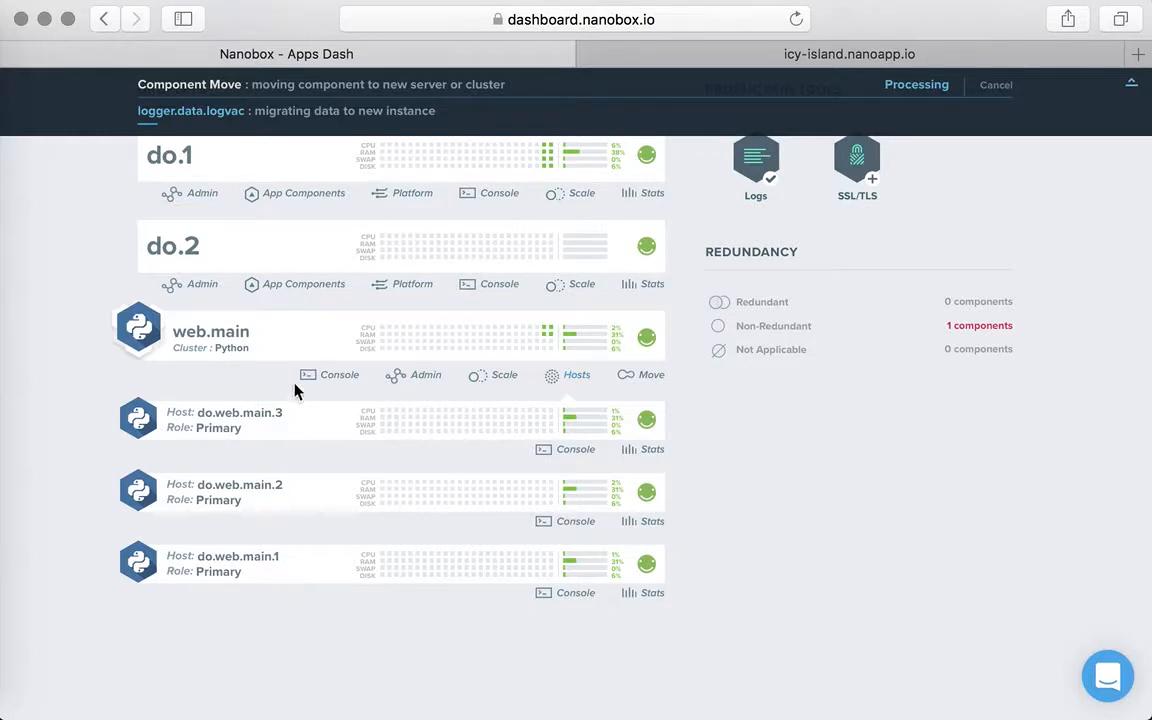
{"action": "left_click", "coordinate": [580, 377]}
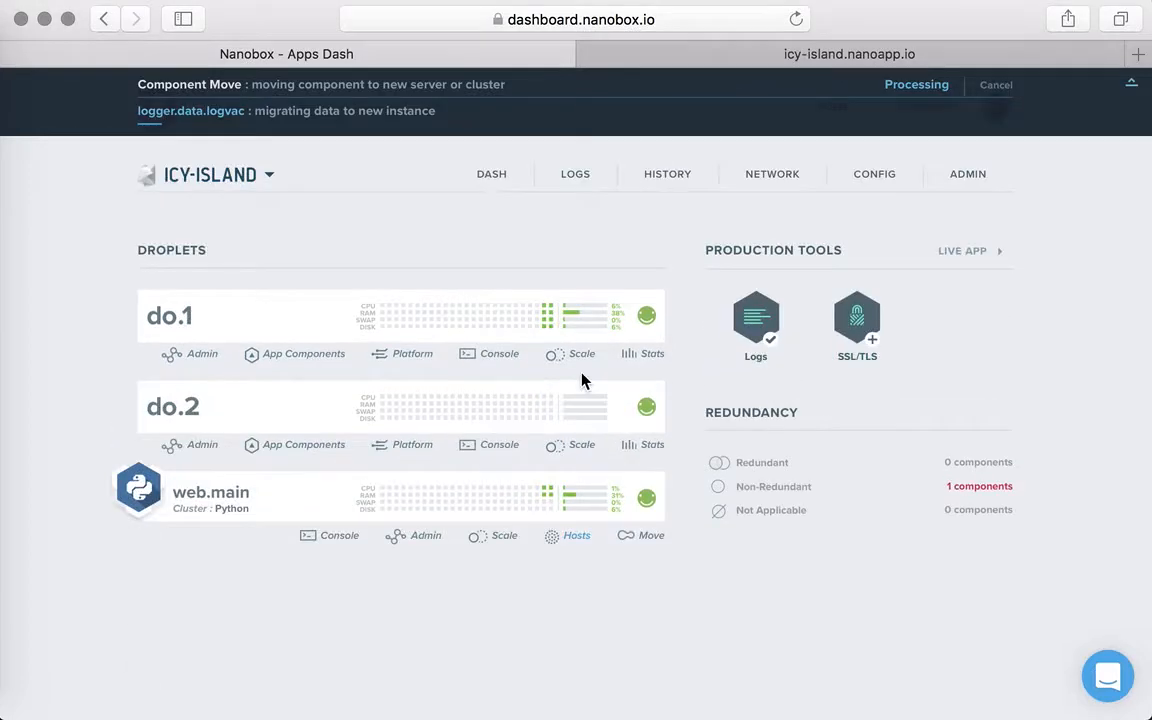
{"action": "left_click", "coordinate": [643, 540]}
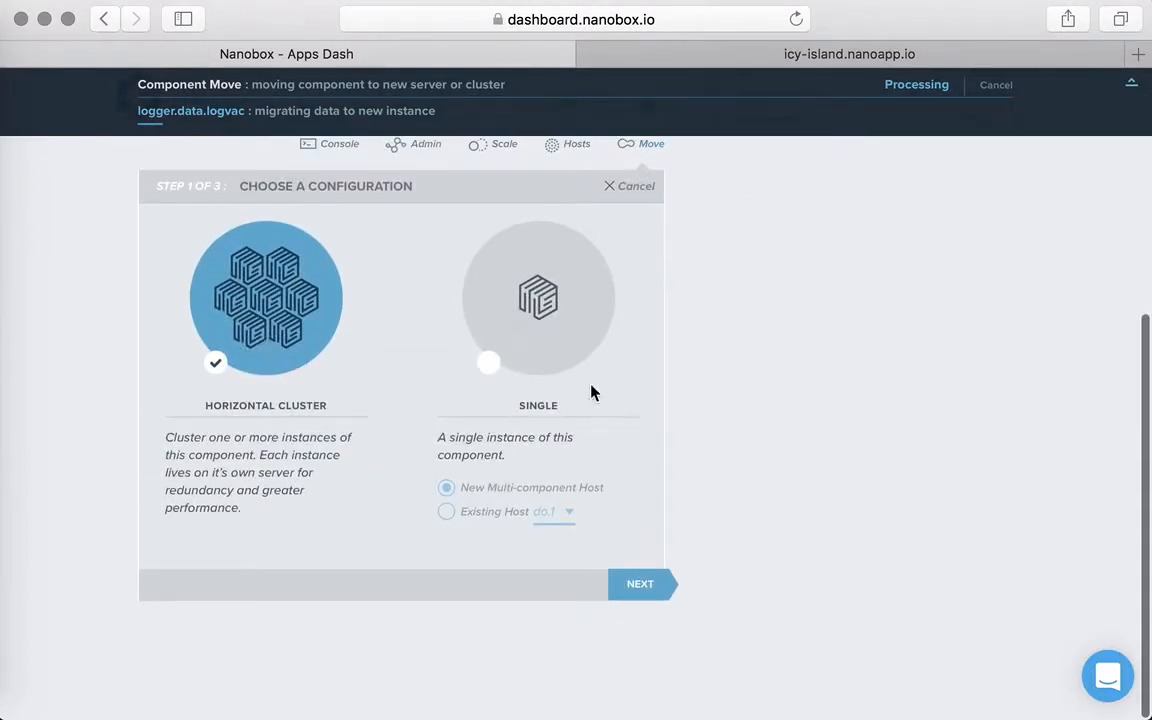
{"action": "left_click", "coordinate": [631, 197]}
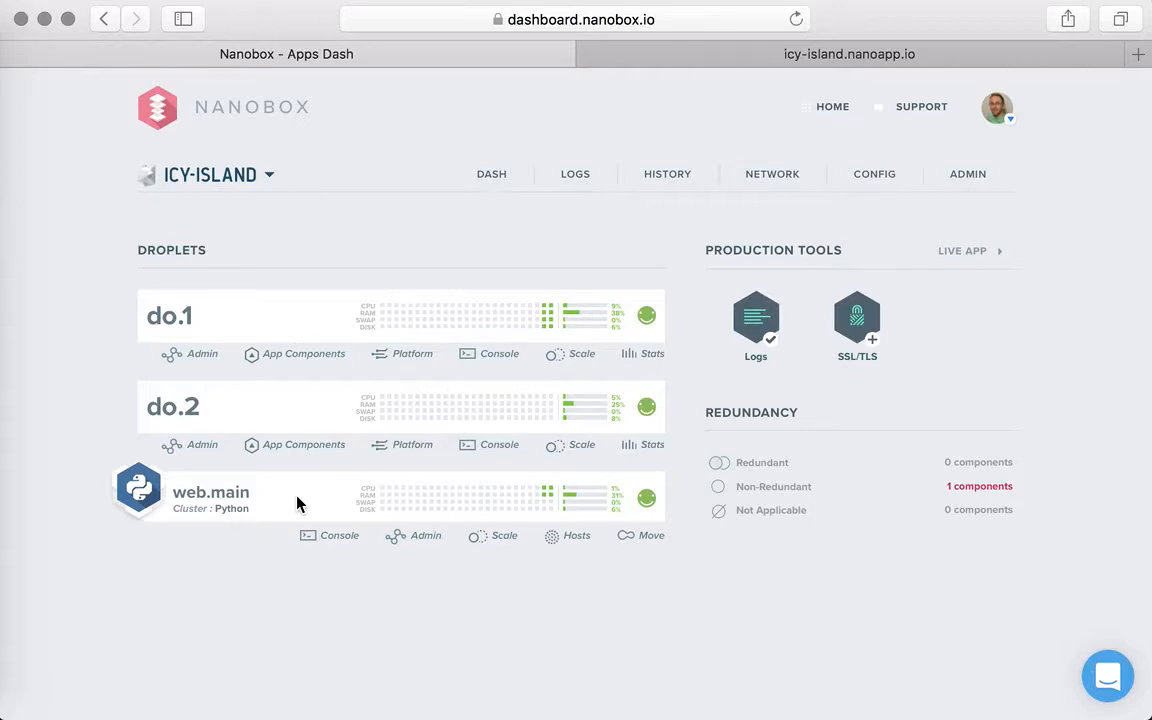
- Inspect the platform components hosted on do.2 and do.1, and collapse both lists
{"action": "left_click", "coordinate": [411, 448]}
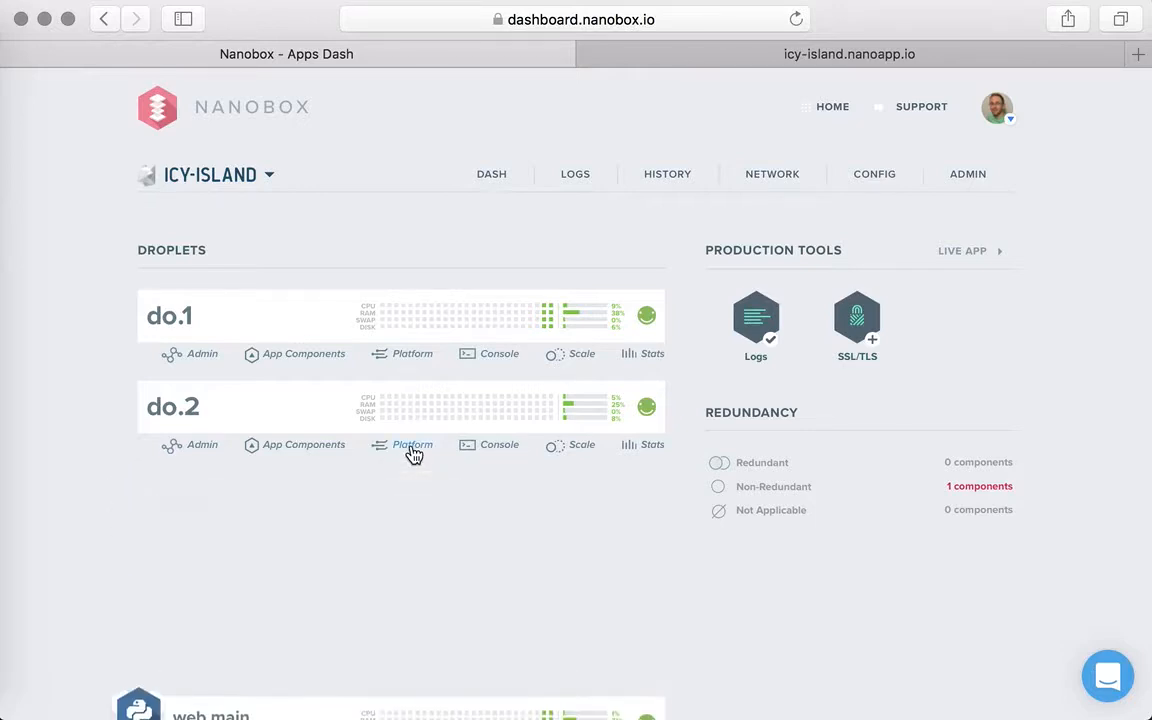
{"action": "scroll", "coordinate": [413, 454], "scroll_direction": "down", "scroll_amount": 3}
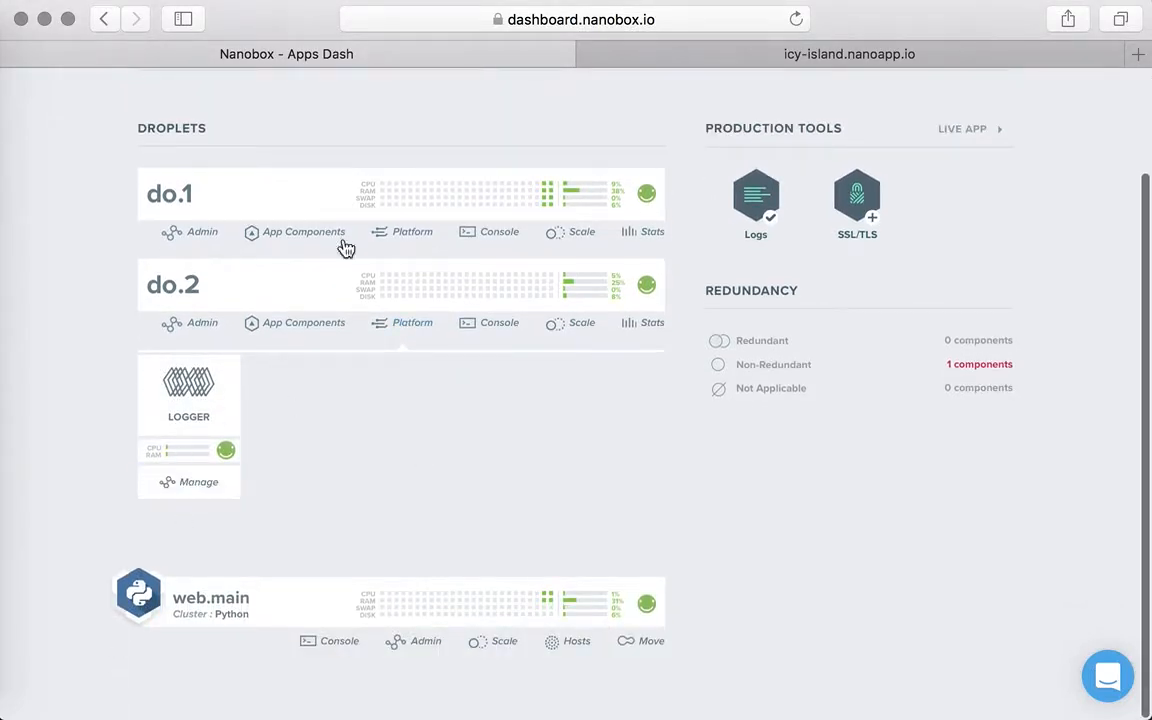
{"action": "left_click", "coordinate": [420, 236]}
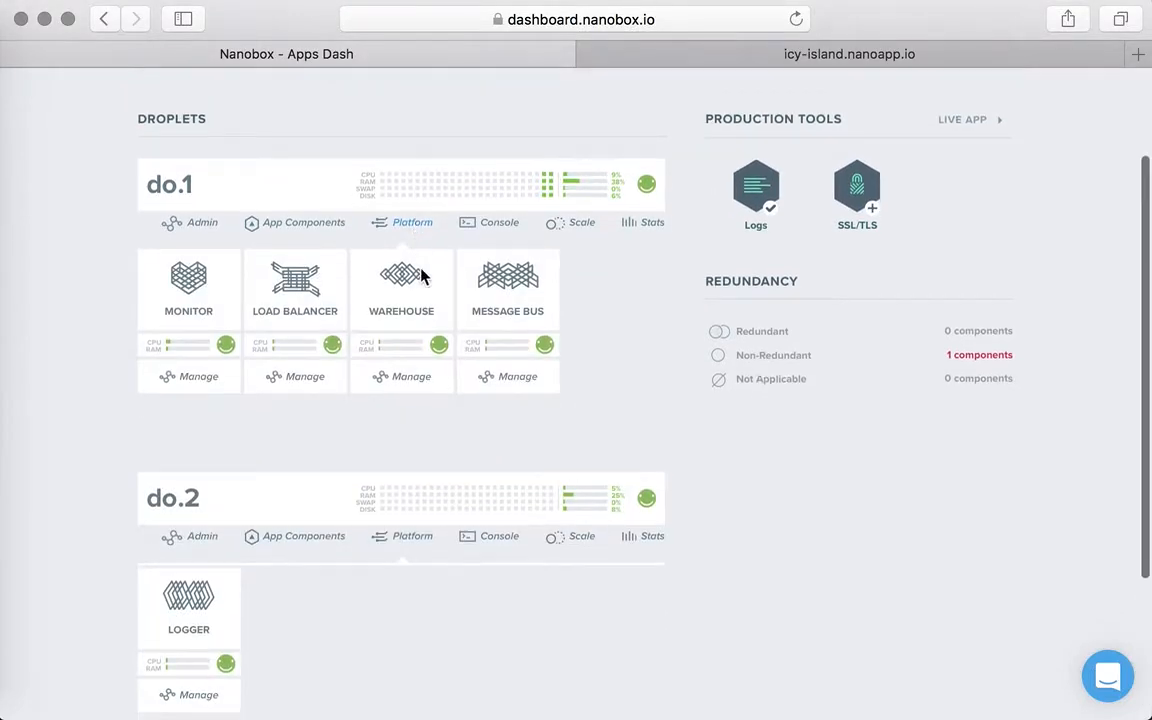
{"action": "scroll", "coordinate": [198, 275], "scroll_direction": "down", "scroll_amount": 2}
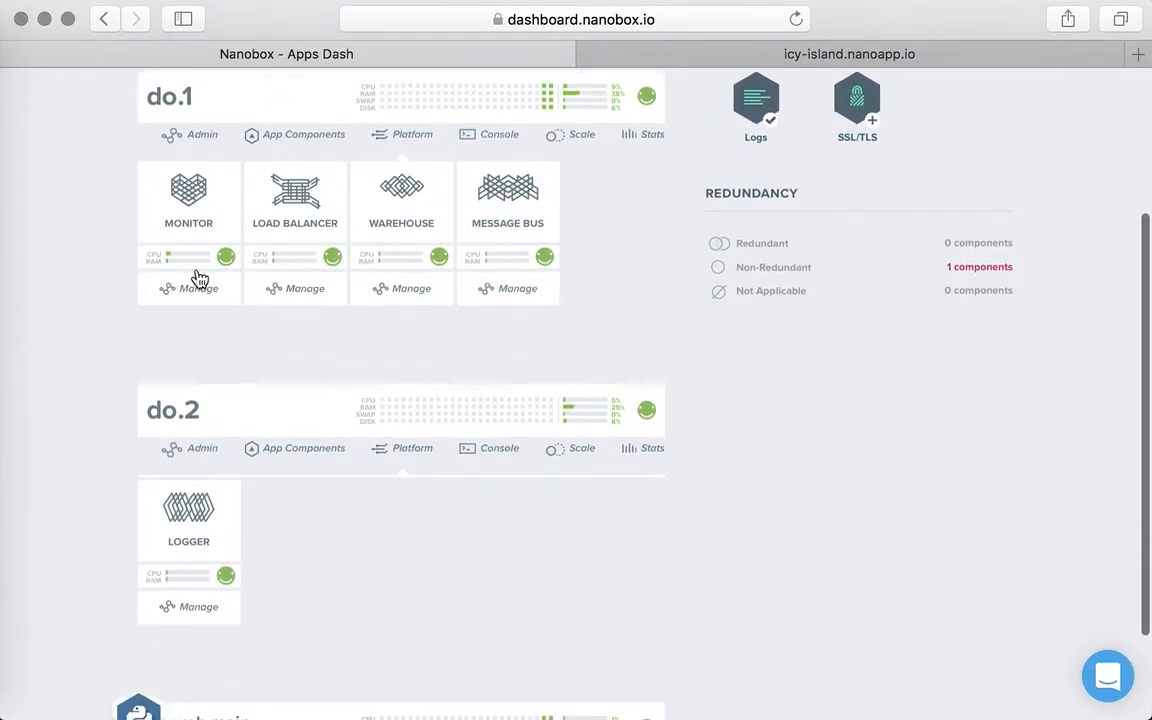
{"action": "left_click", "coordinate": [401, 452]}
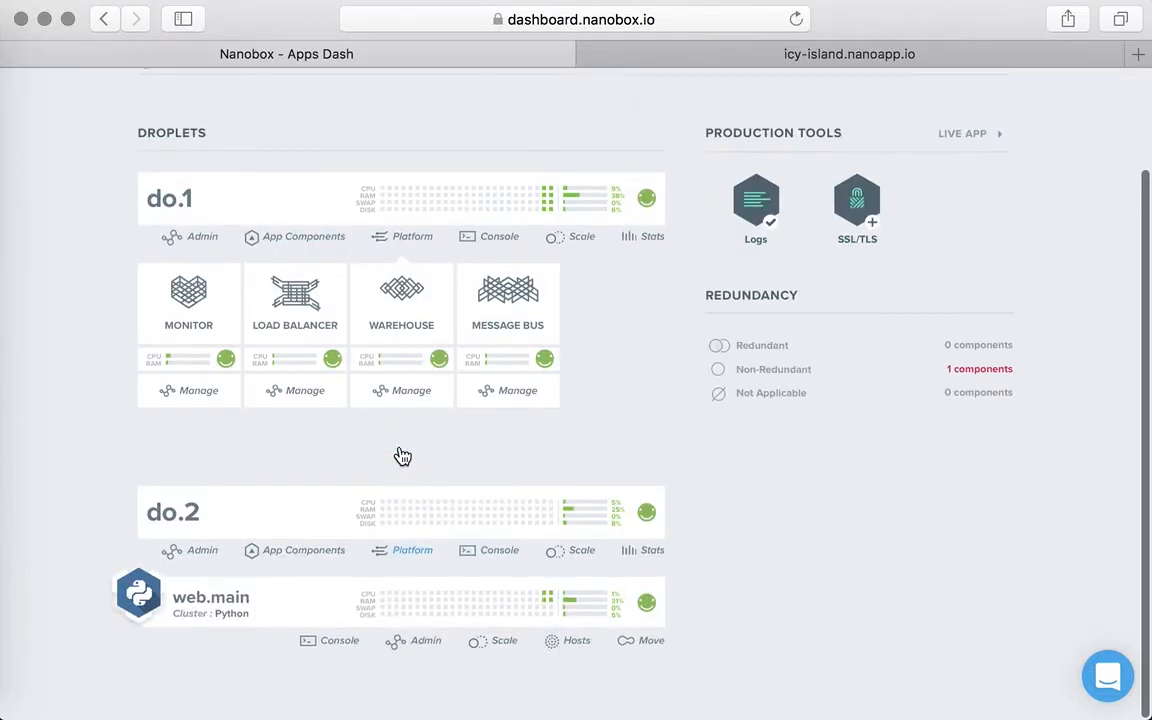
{"action": "left_click", "coordinate": [410, 240]}
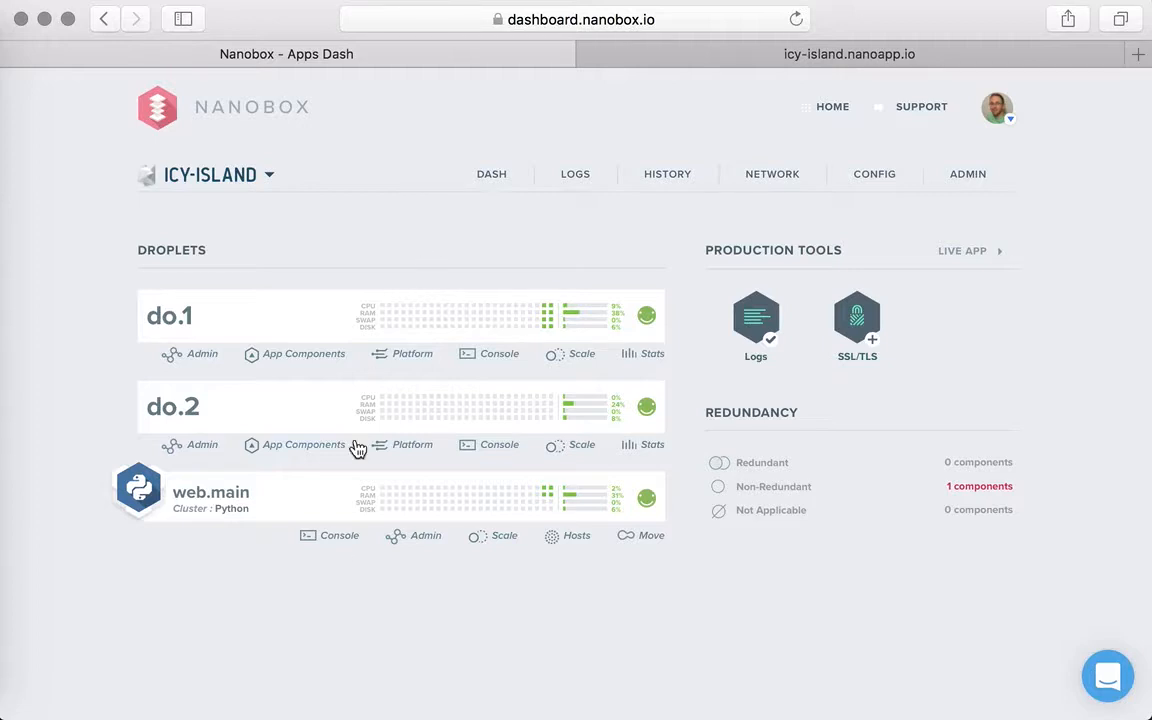
- Move web.main to a single-instance configuration on the existing host do.1 and submit the move
{"action": "left_click", "coordinate": [651, 540]}
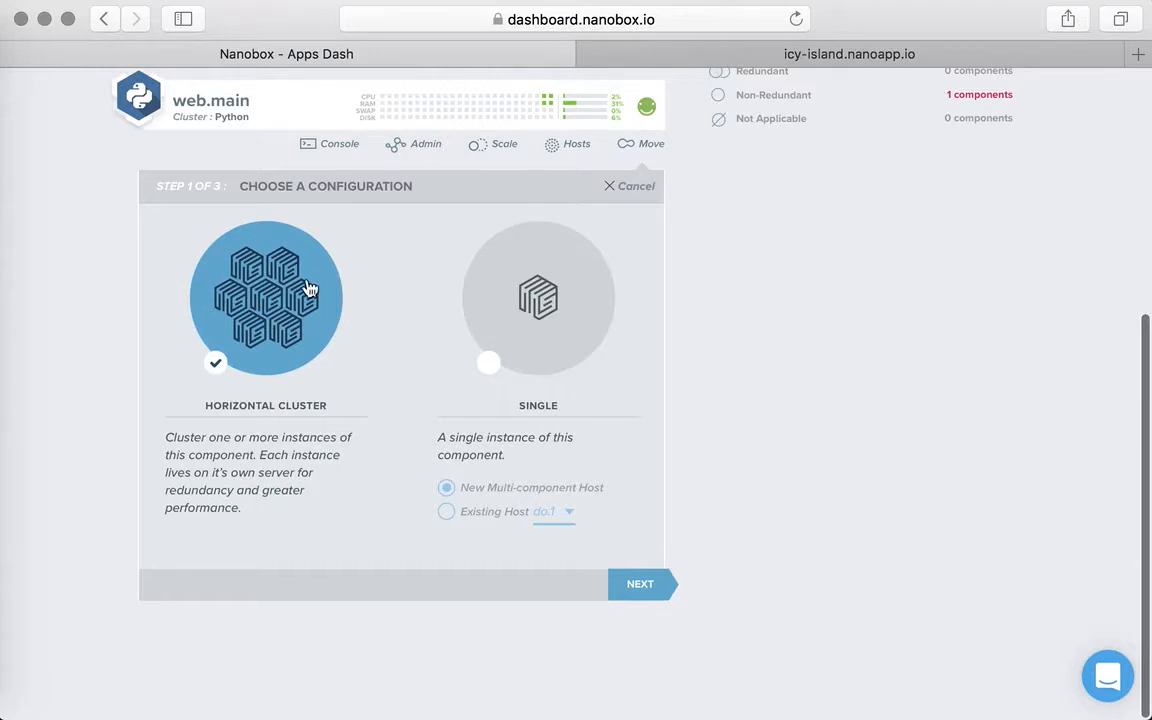
{"action": "left_click", "coordinate": [500, 366]}
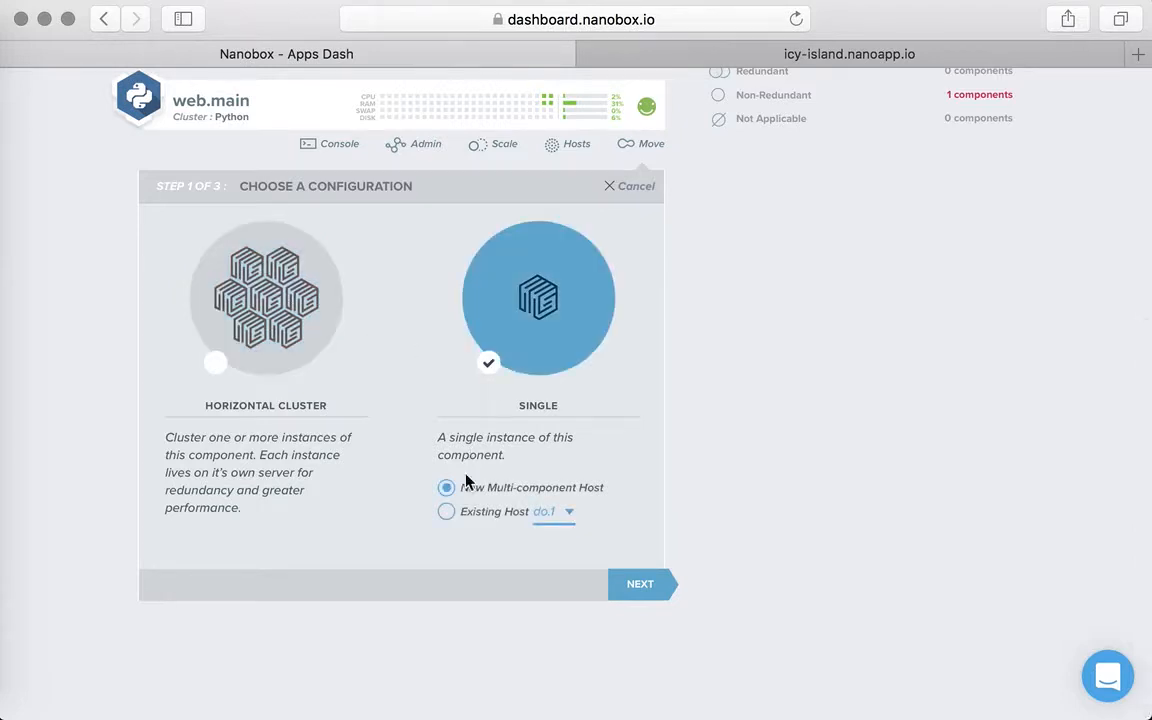
{"action": "left_click", "coordinate": [447, 512]}
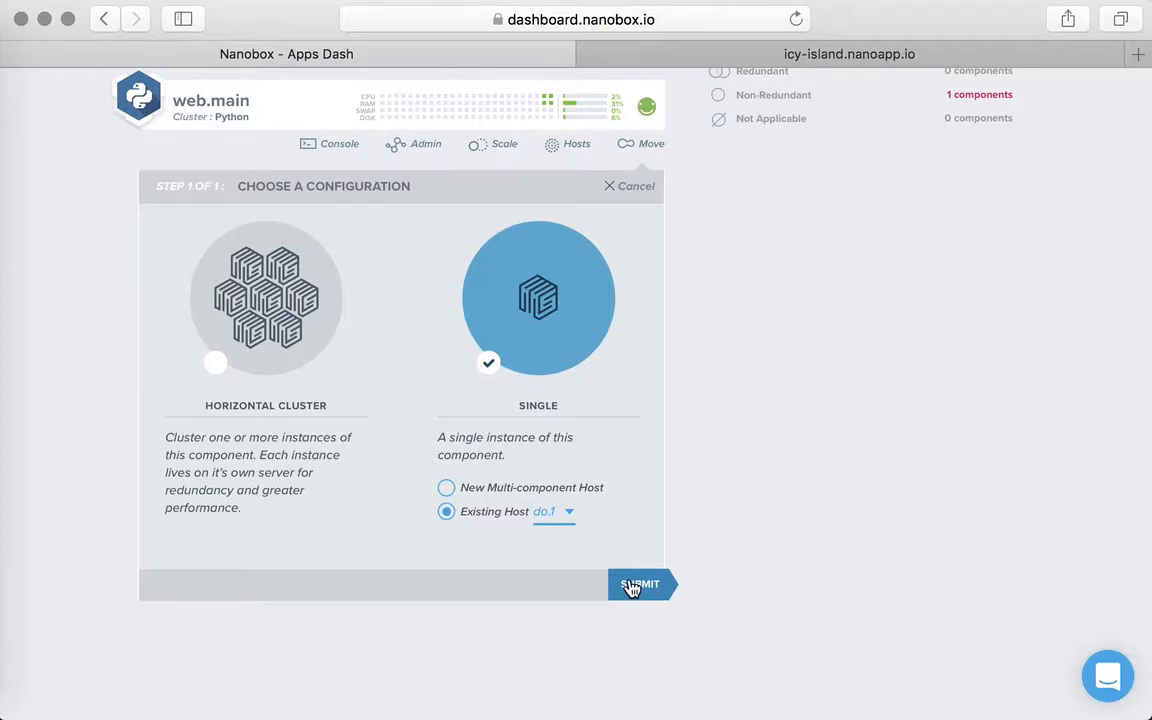
{"action": "left_click", "coordinate": [633, 585]}
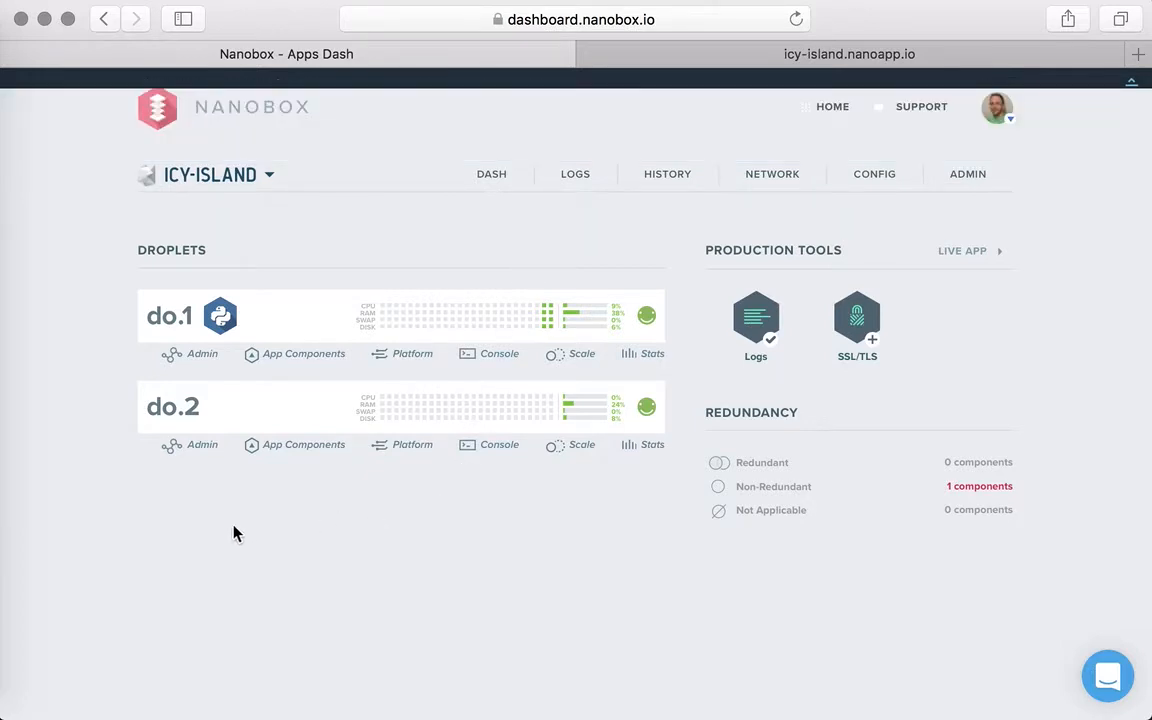
- Reload the icy-island.nanoapp.io page to check the app after web.main's move, and return to the dashboard
{"action": "left_click", "coordinate": [975, 53]}
{"action": "key", "text": "super+r"}
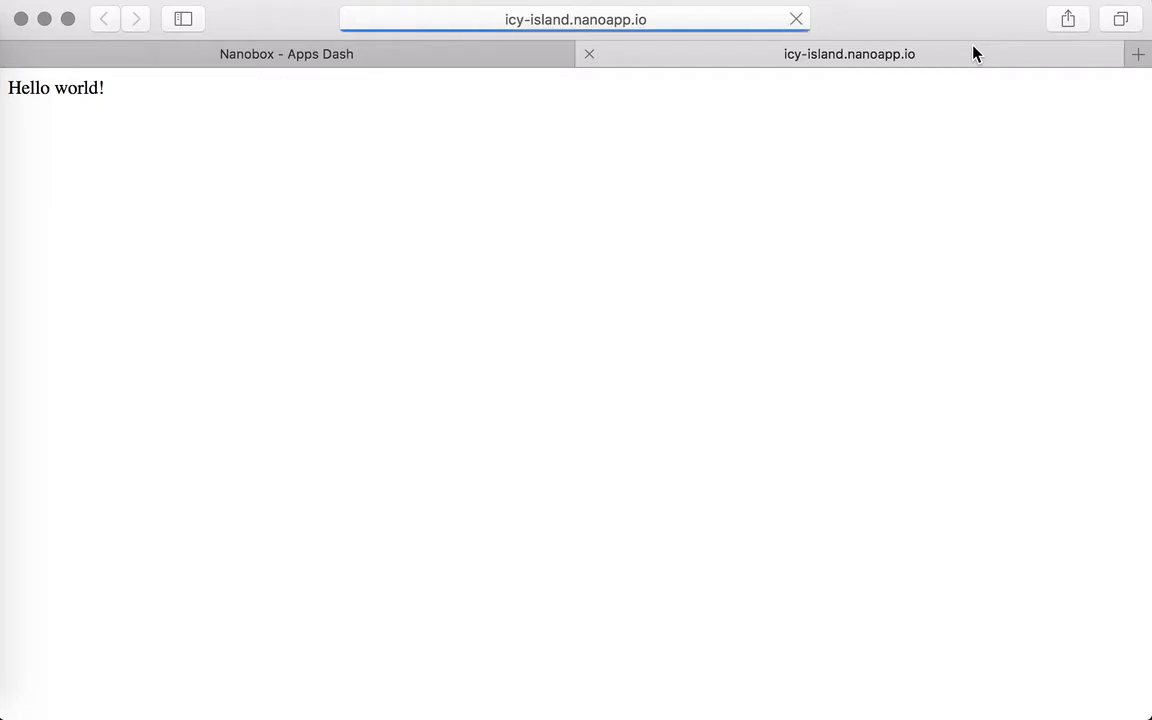
{"action": "left_click", "coordinate": [391, 60]}
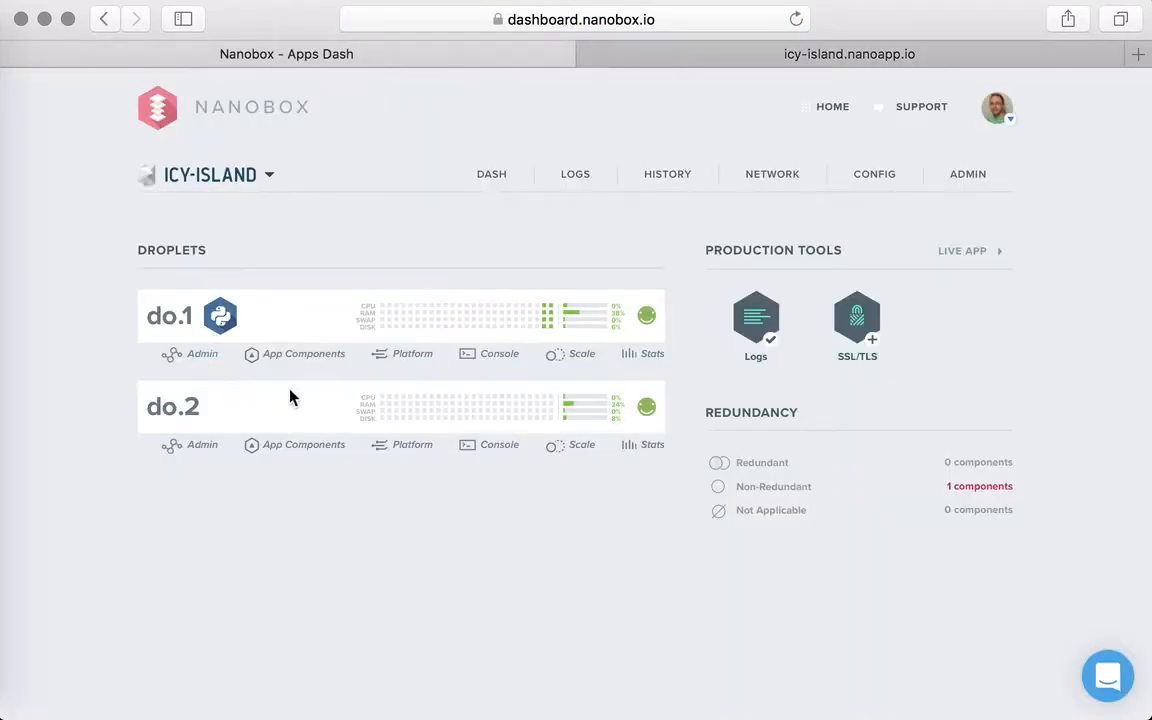
- Move logger.data.logvac from do.2's platform components to the existing host do.1 and confirm the move
{"action": "left_click", "coordinate": [418, 455]}
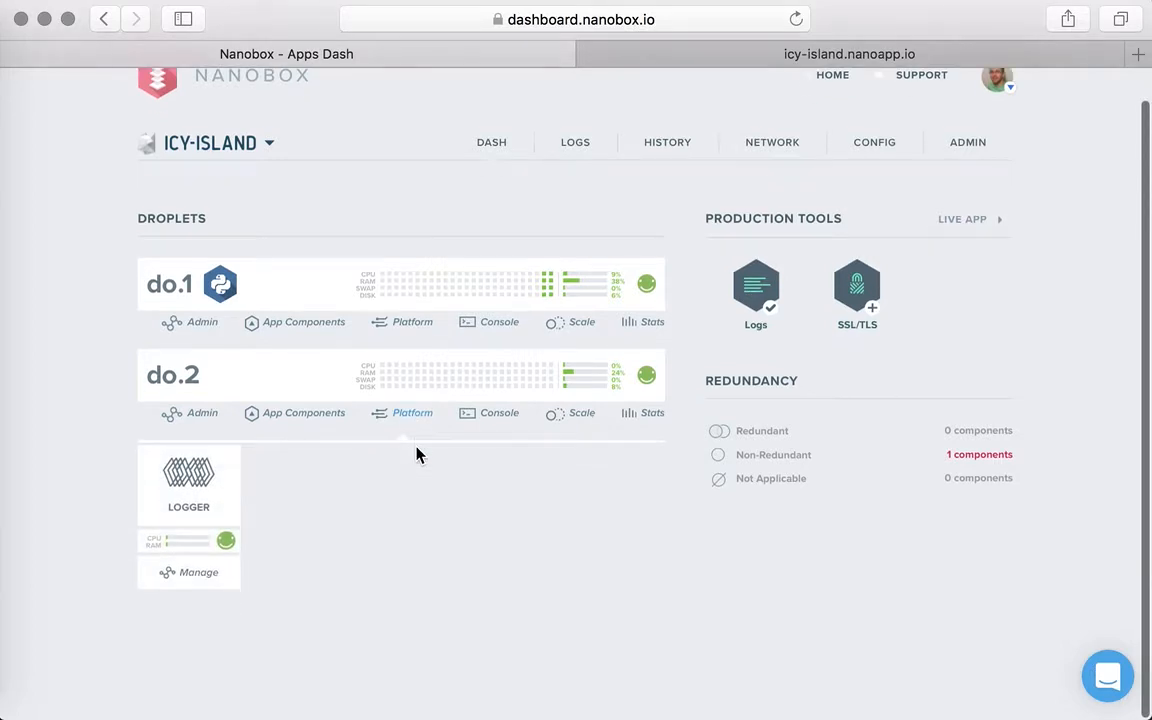
{"action": "left_click", "coordinate": [198, 584]}
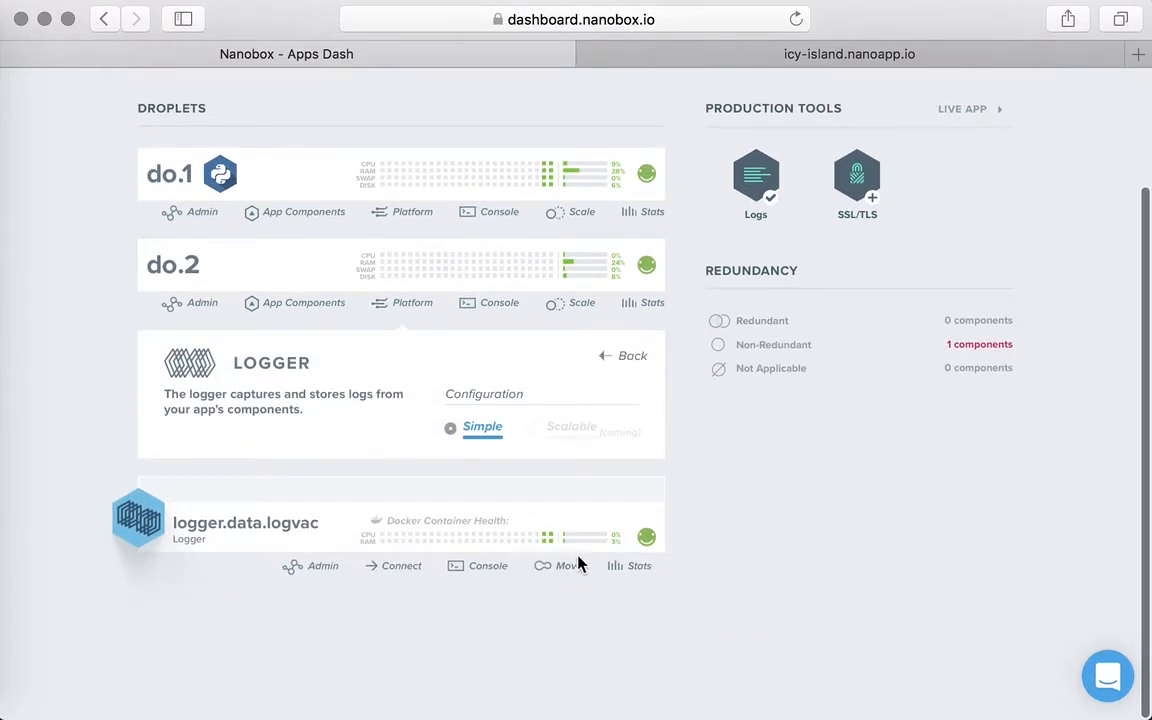
{"action": "left_click", "coordinate": [576, 566]}
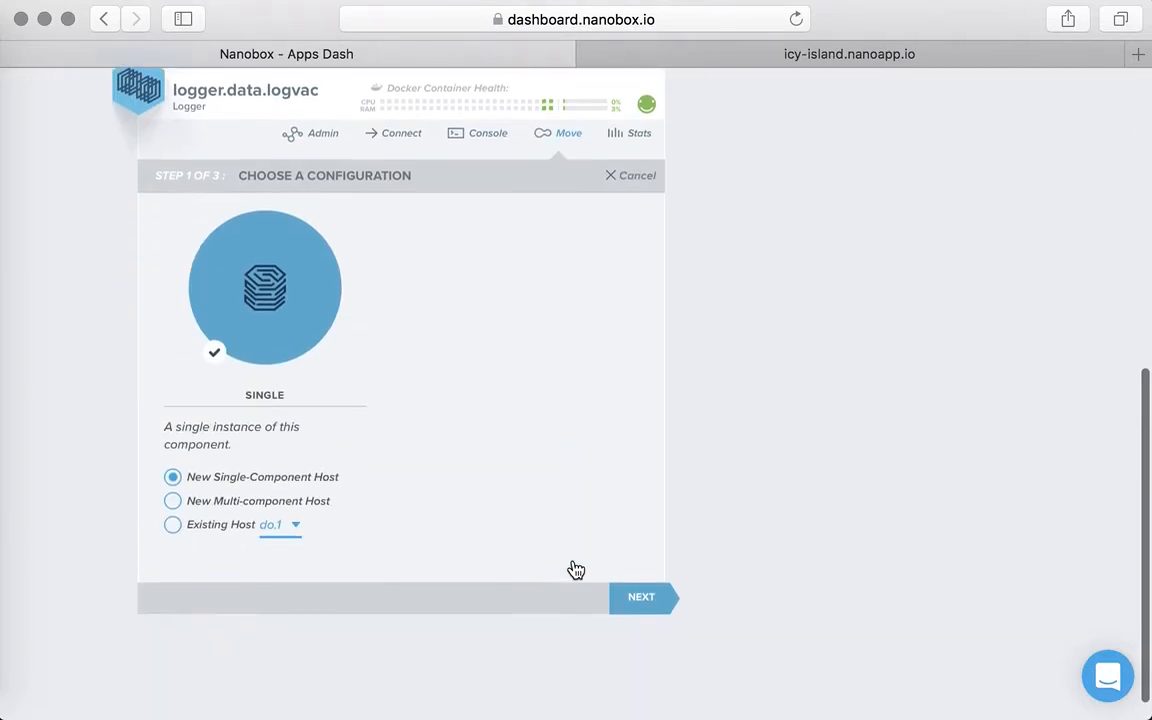
{"action": "left_click", "coordinate": [172, 526]}
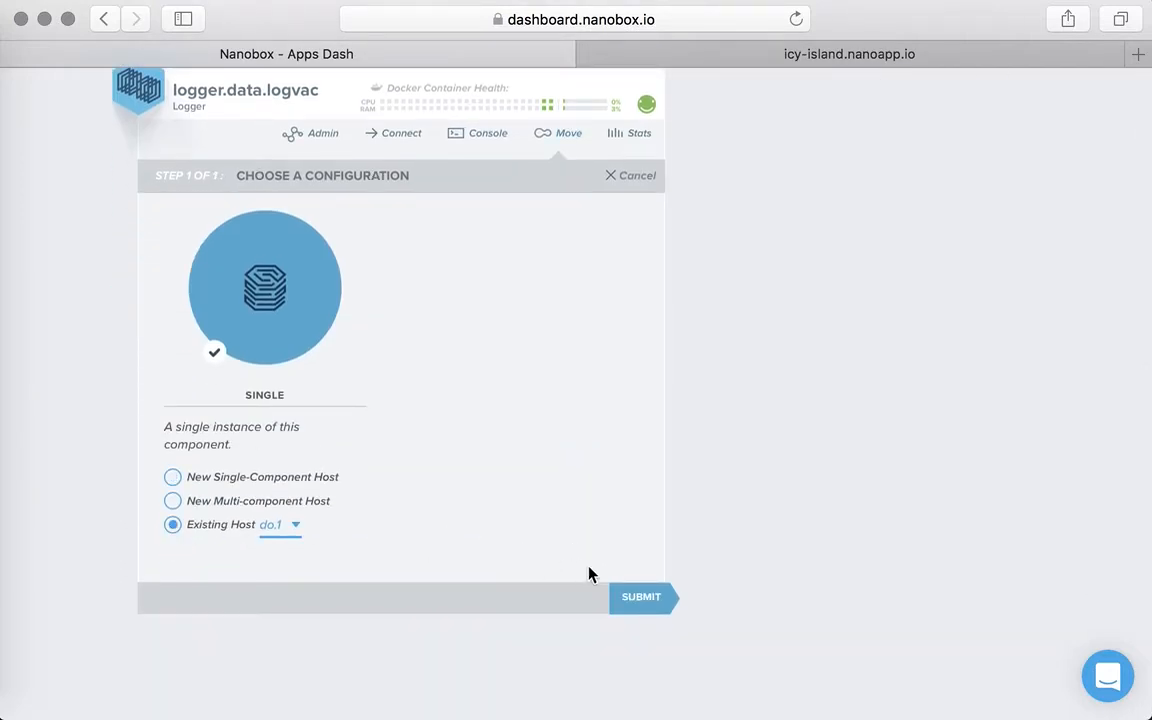
{"action": "left_click", "coordinate": [630, 599]}
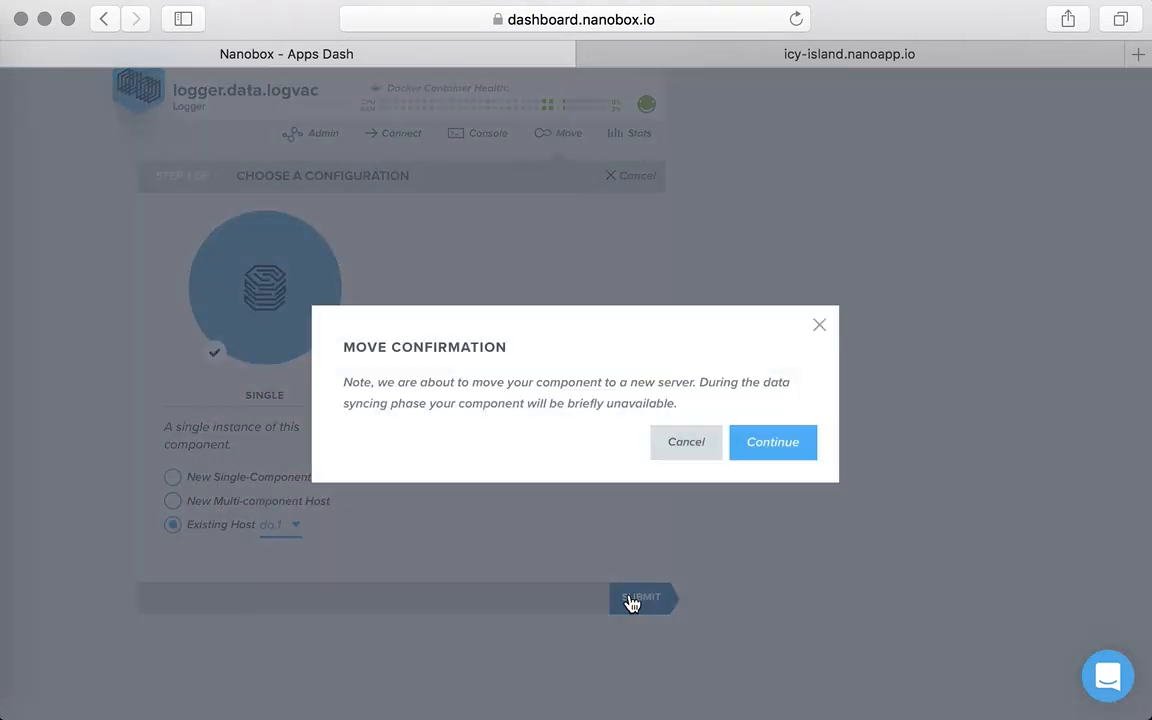
{"action": "left_click", "coordinate": [779, 448]}
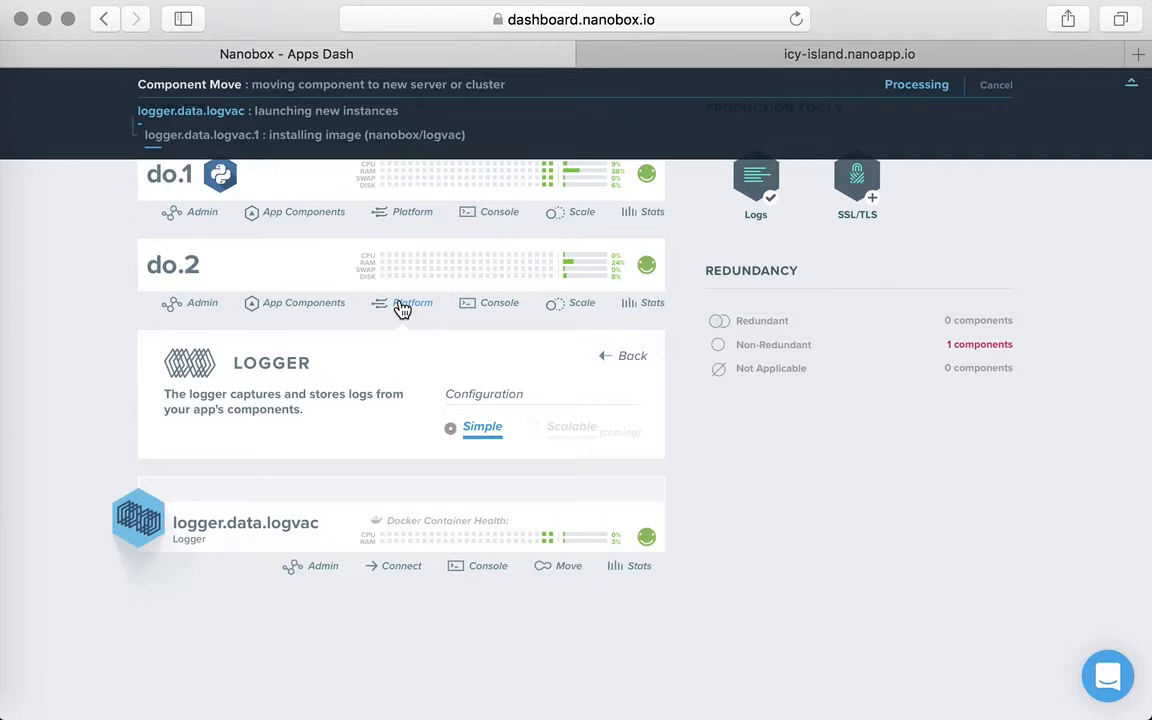
- Show do.1's platform components and inspect its Logger while the component move is processing
{"action": "left_click", "coordinate": [403, 217]}
{"action": "scroll", "coordinate": [402, 226], "scroll_direction": "down", "scroll_amount": 2}
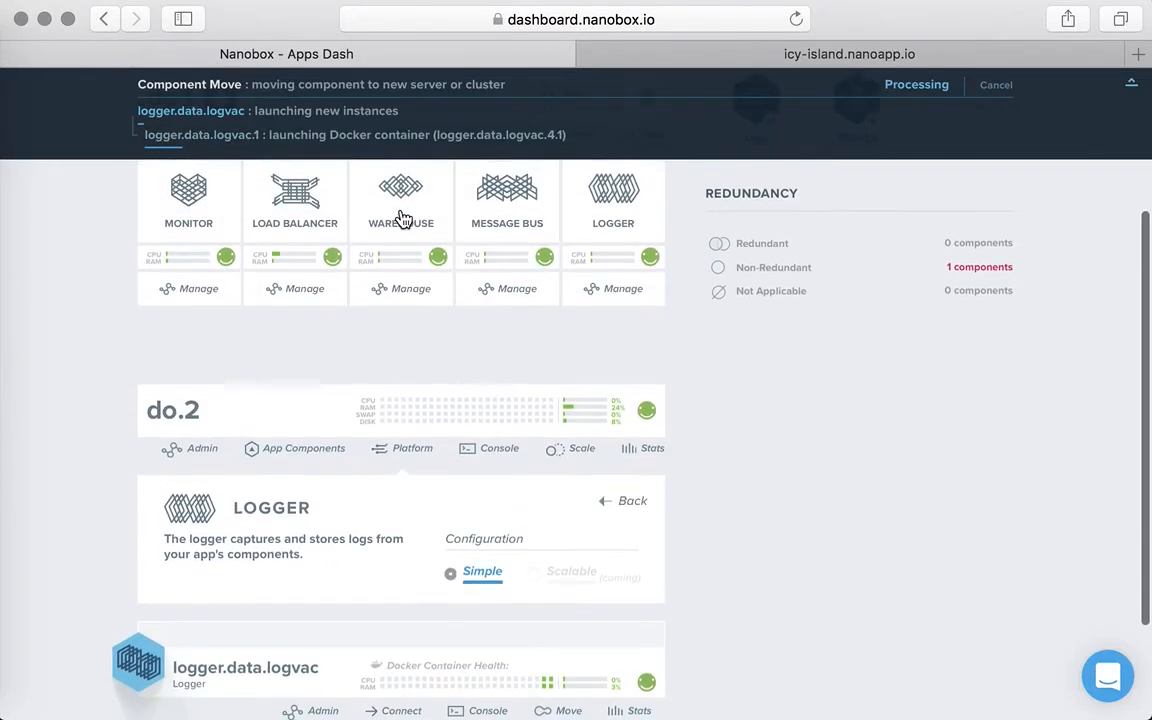
{"action": "left_click", "coordinate": [603, 305]}
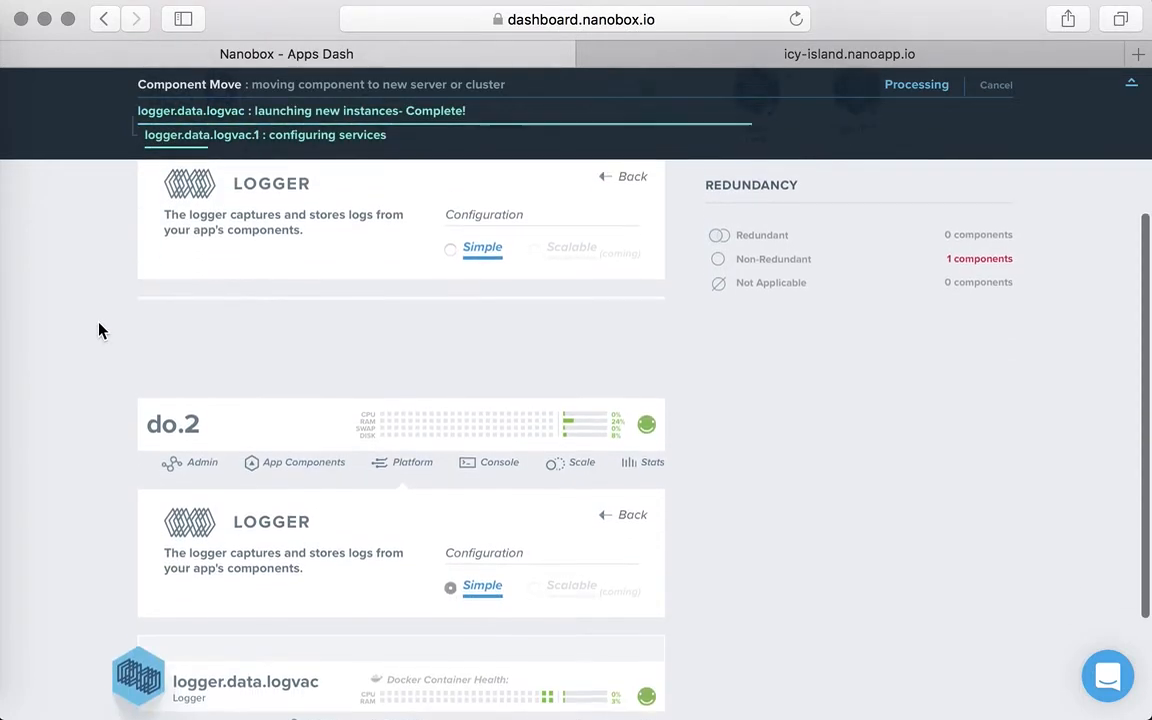
{"action": "scroll", "coordinate": [98, 330], "scroll_direction": "down", "scroll_amount": 2}
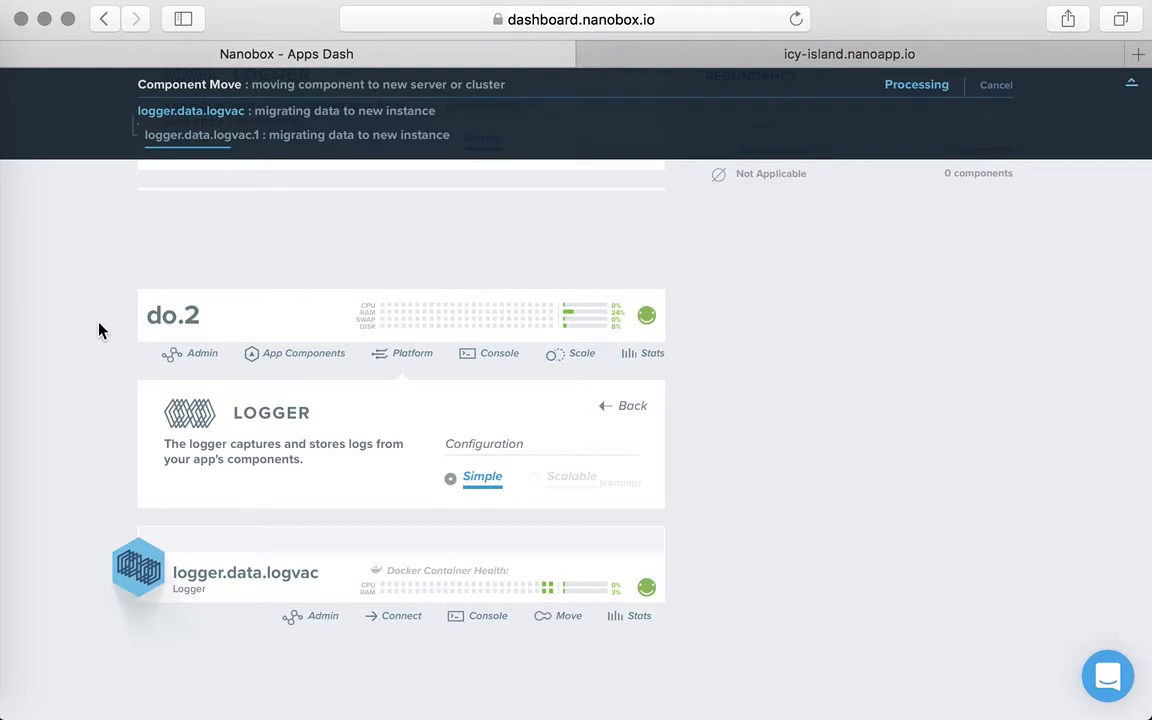
{"action": "scroll", "coordinate": [98, 330], "scroll_direction": "up", "scroll_amount": 5}
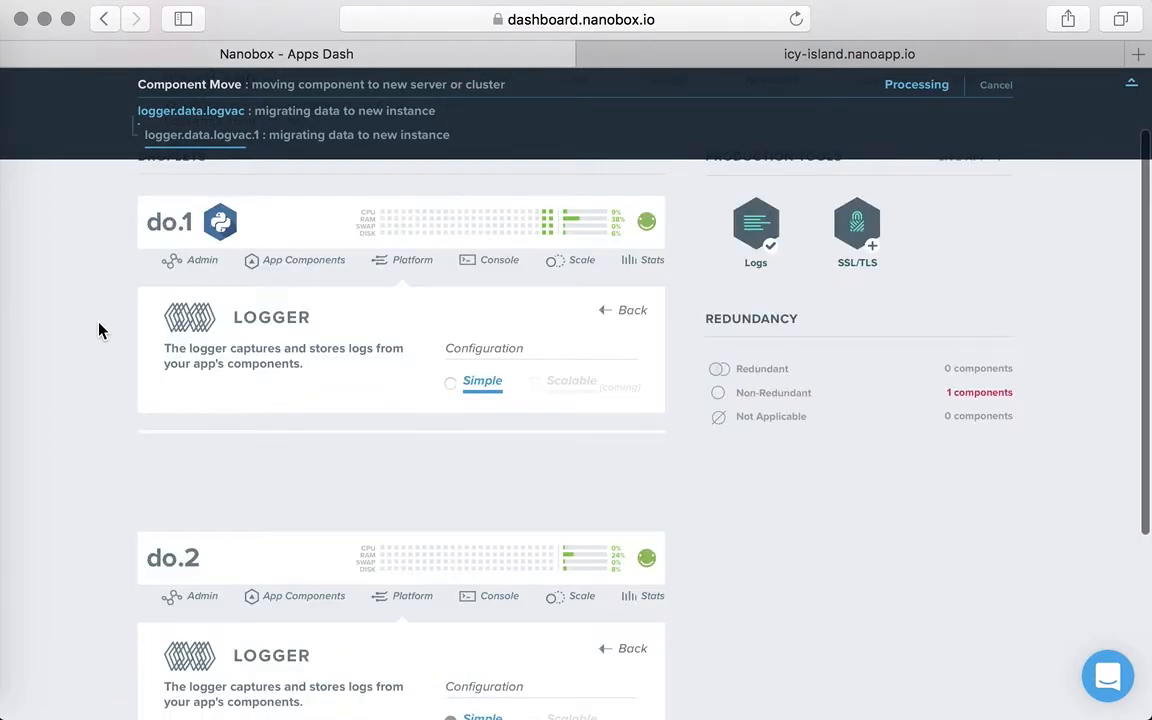
- Leave the Logger details on do.1, check its platform components, and collapse the platform sections of both droplets
{"action": "left_click", "coordinate": [399, 268]}
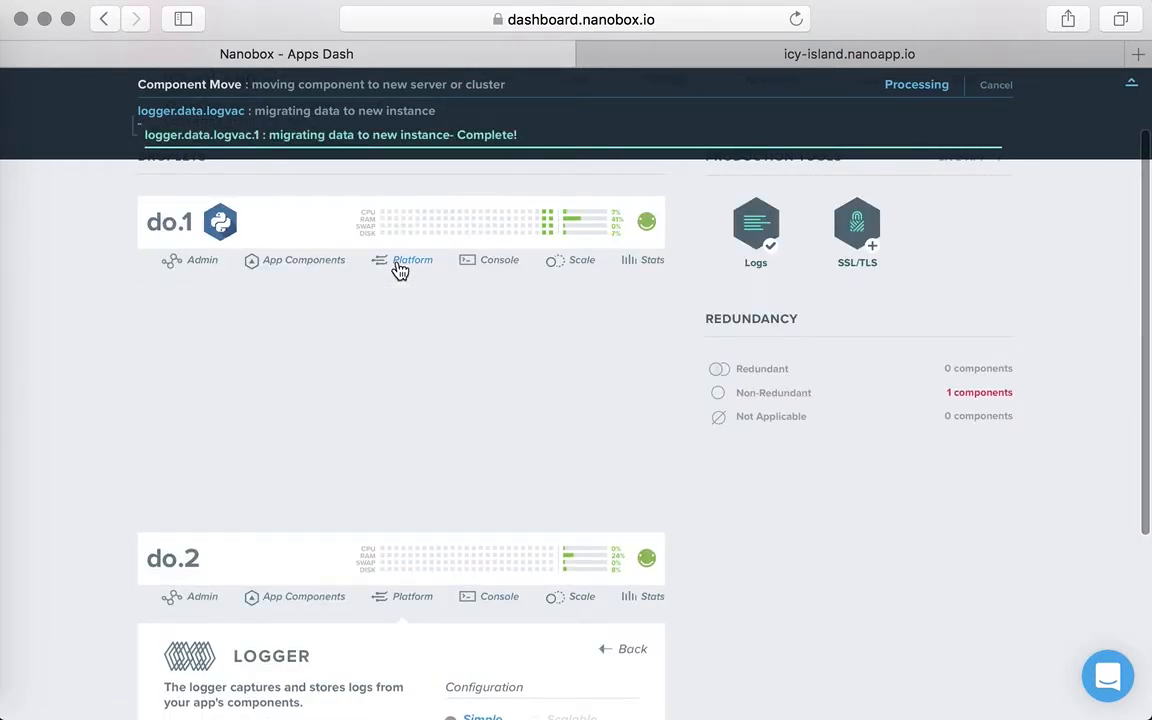
{"action": "scroll", "coordinate": [90, 296], "scroll_direction": "down", "scroll_amount": 3}
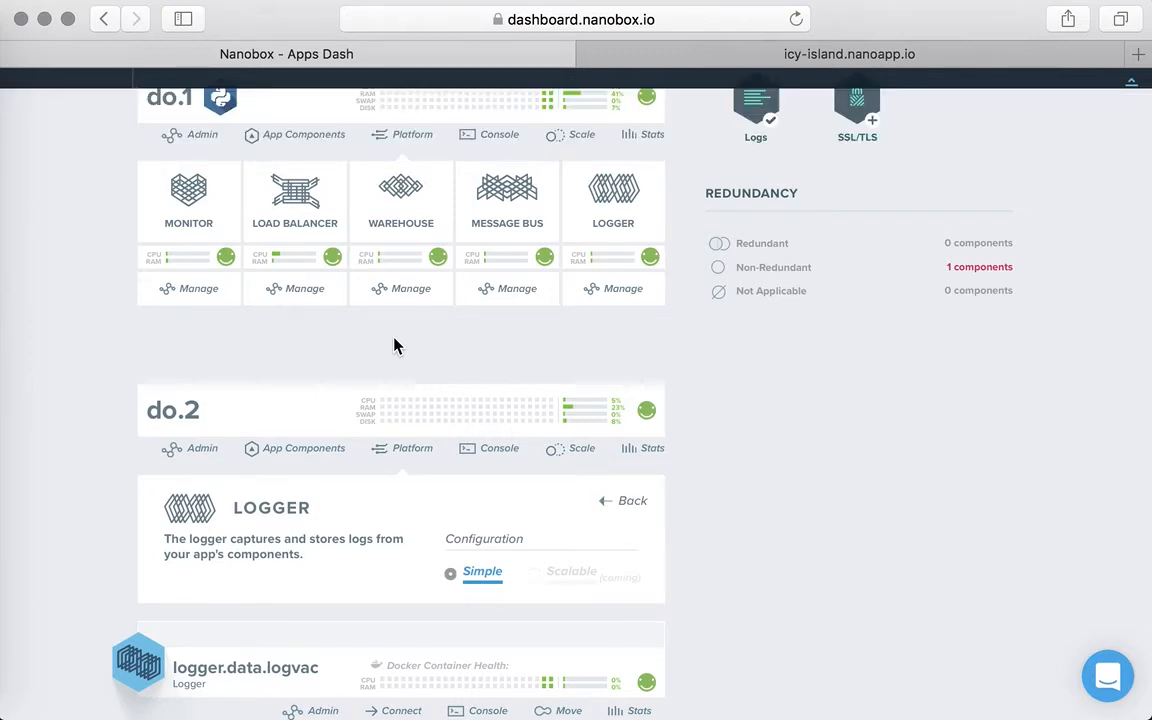
{"action": "left_click", "coordinate": [415, 457]}
{"action": "left_click", "coordinate": [414, 457]}
{"action": "scroll", "coordinate": [237, 375], "scroll_direction": "down", "scroll_amount": 1}
{"action": "scroll", "coordinate": [93, 342], "scroll_direction": "up", "scroll_amount": 5}
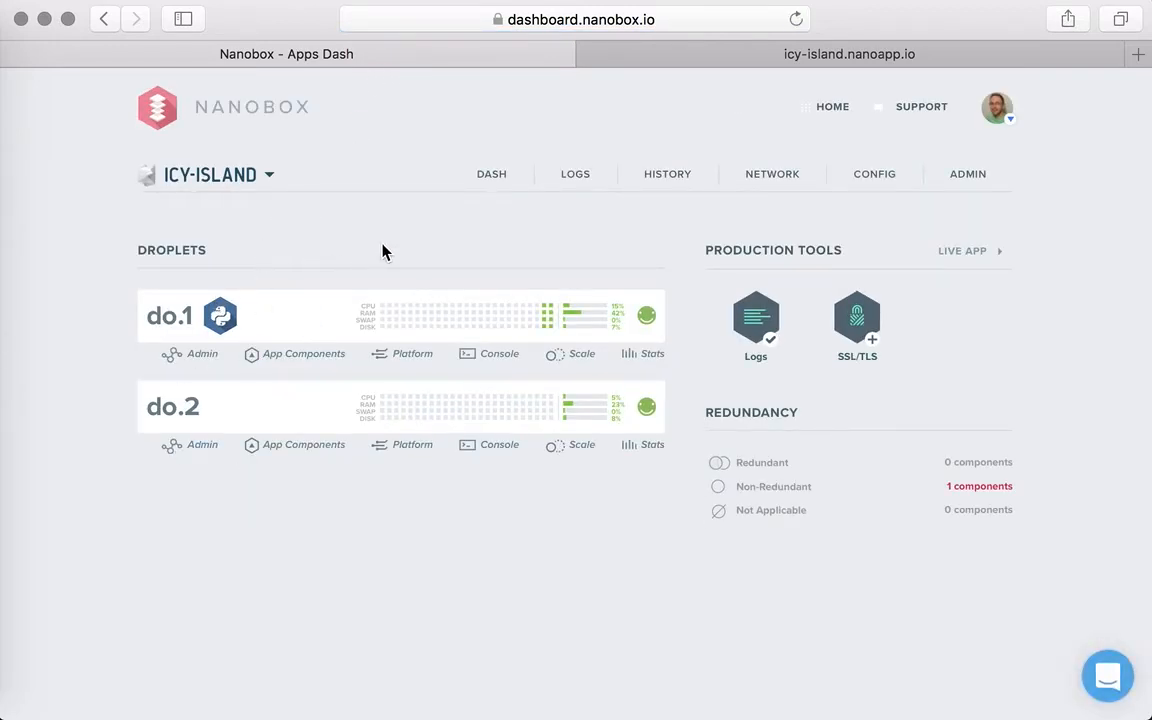
- Delete the do.2 host through its administration options
{"action": "left_click", "coordinate": [203, 447]}
{"action": "scroll", "coordinate": [203, 448], "scroll_direction": "down", "scroll_amount": 1}
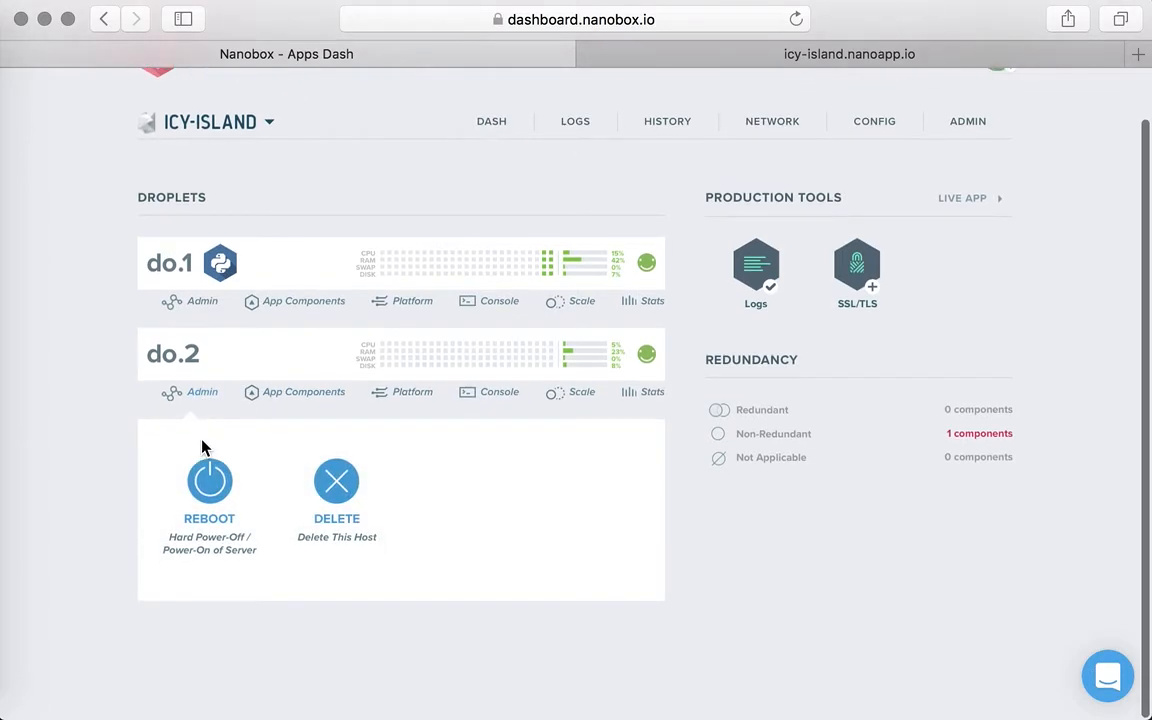
{"action": "left_click", "coordinate": [322, 492]}
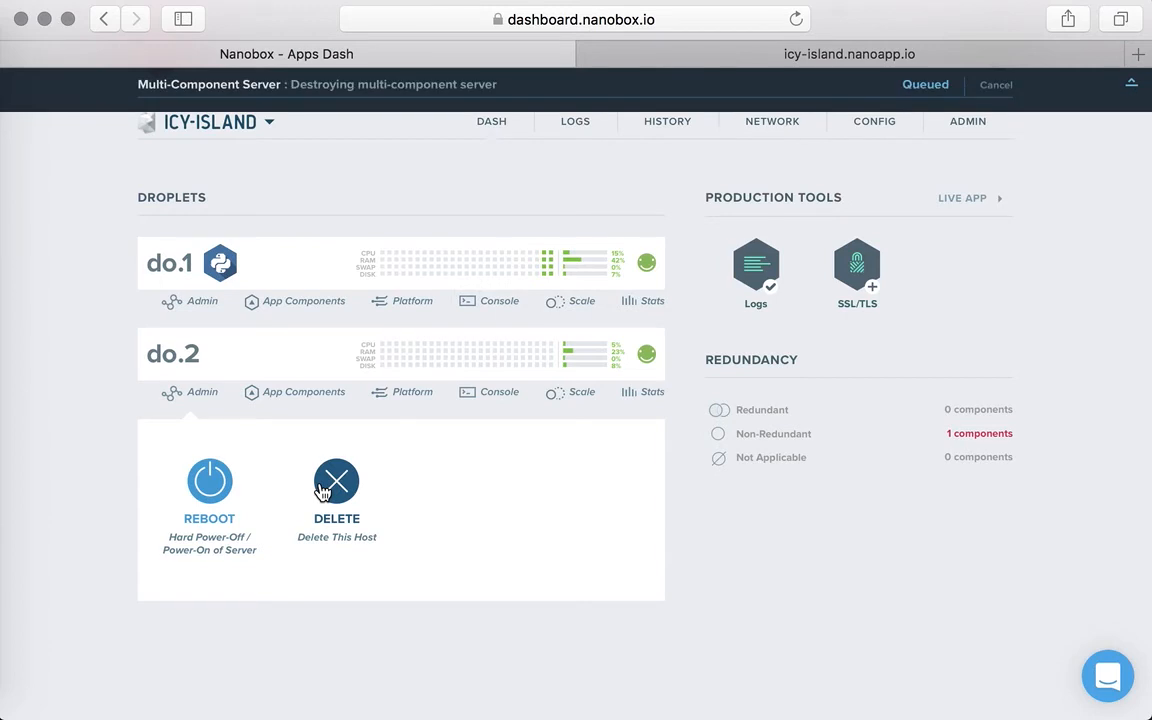